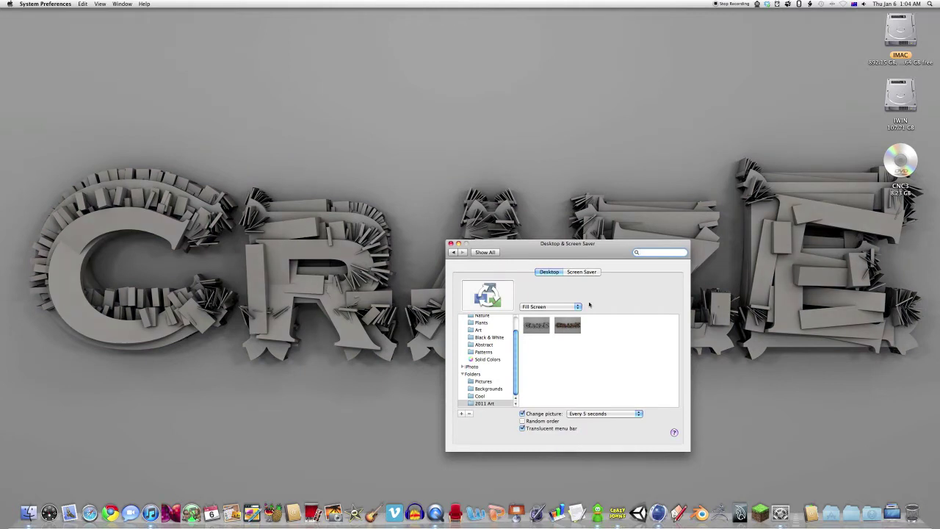
# Close the desktop settings, switch to CINEMA 4D and add a Text spline reading "CrazE"
pyautogui.press('super+w')
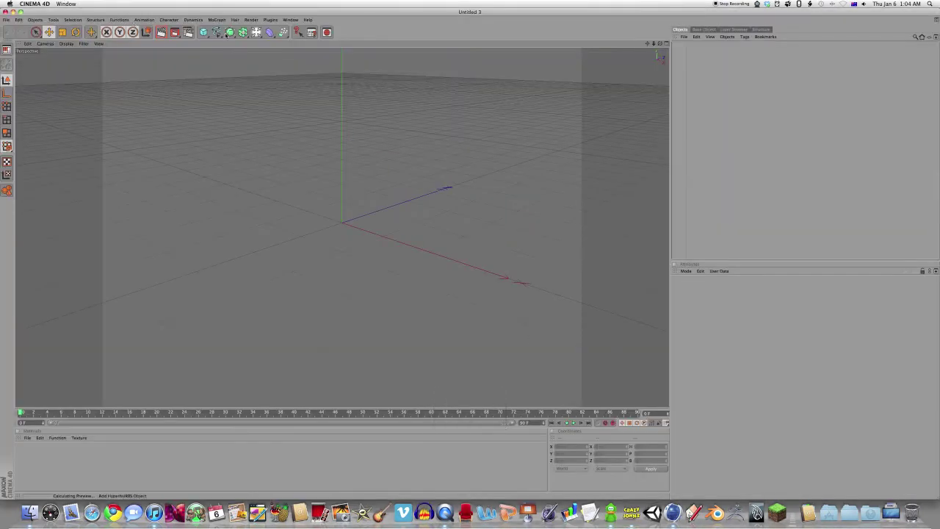
pyautogui.moveTo(217, 33); pyautogui.dragTo(316, 92)
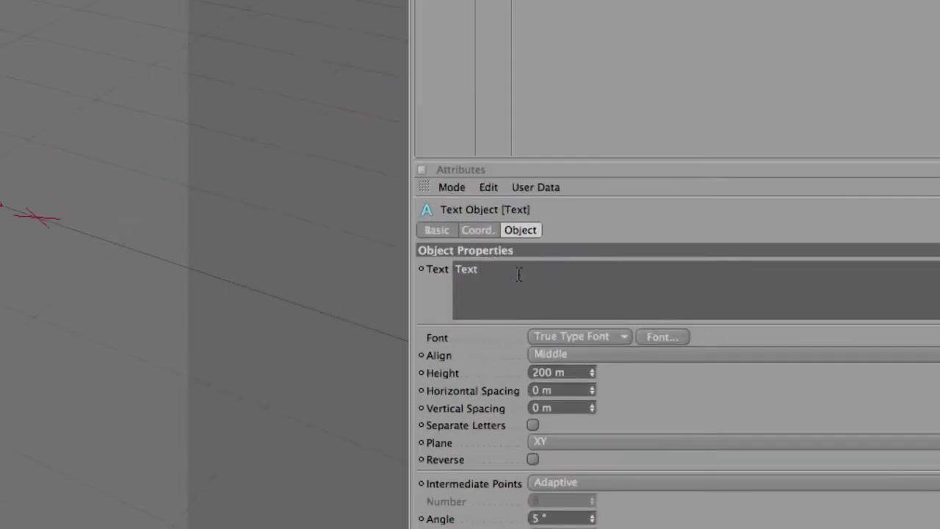
pyautogui.moveTo(518, 274); pyautogui.dragTo(437, 269)
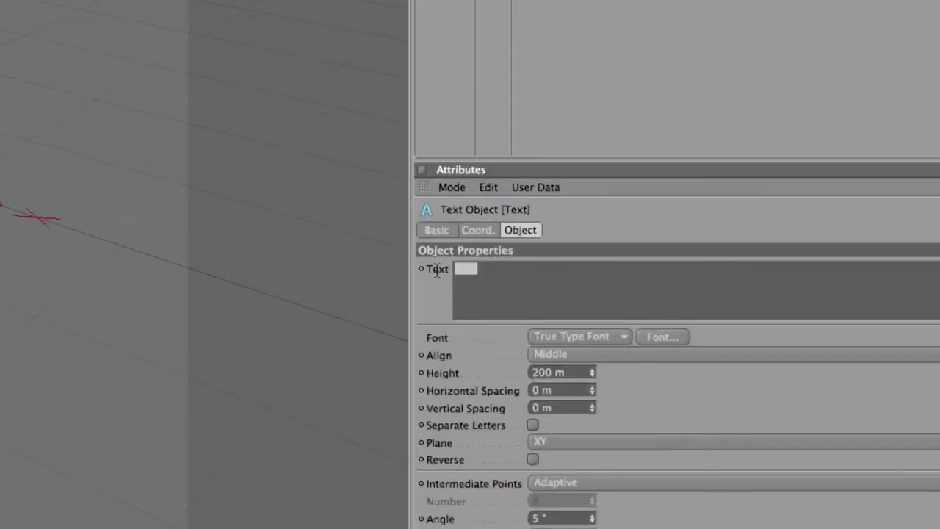
pyautogui.write('CrazE')
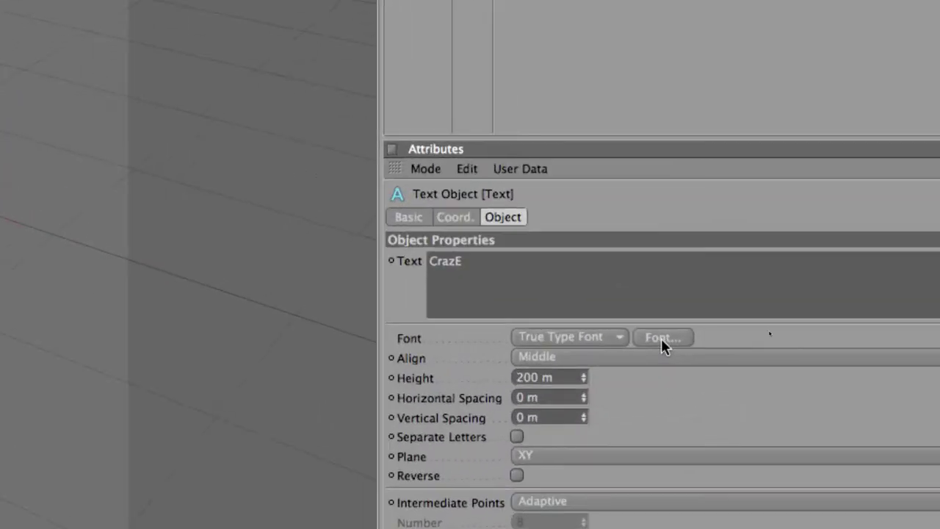
# Set the text spline's font to Copperplate Gothic Bold and close the font chooser
pyautogui.click(667, 343)
pyautogui.click(391, 130)
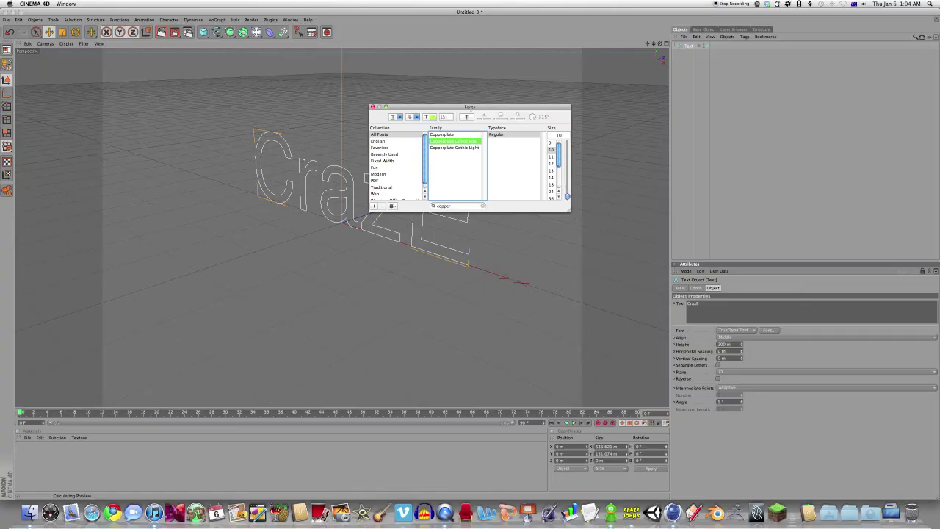
pyautogui.click(373, 106)
# Add an Extrude NURBS object and nest the Text spline inside it to give the letters depth
pyautogui.keyDown('alt'); pyautogui.moveTo(411, 242); pyautogui.dragTo(489, 186); pyautogui.keyUp('alt')
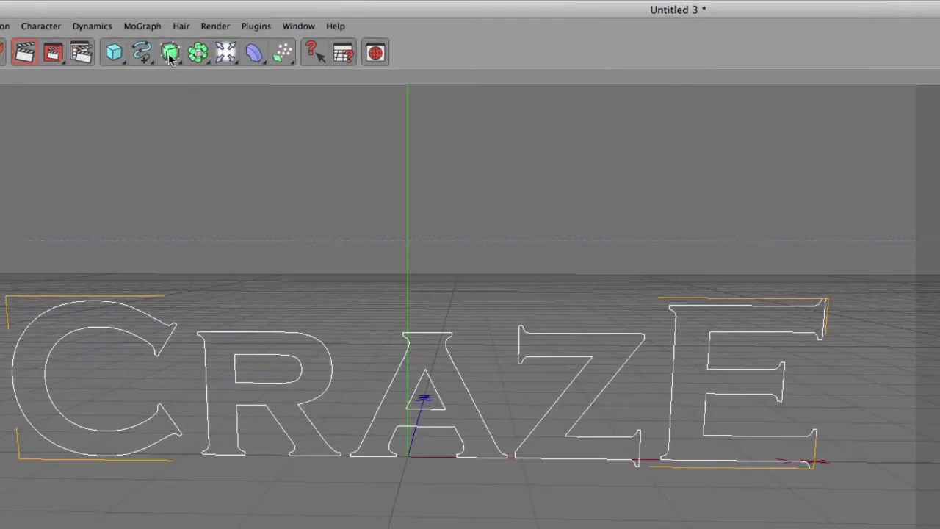
pyautogui.moveTo(170, 57); pyautogui.dragTo(335, 69)
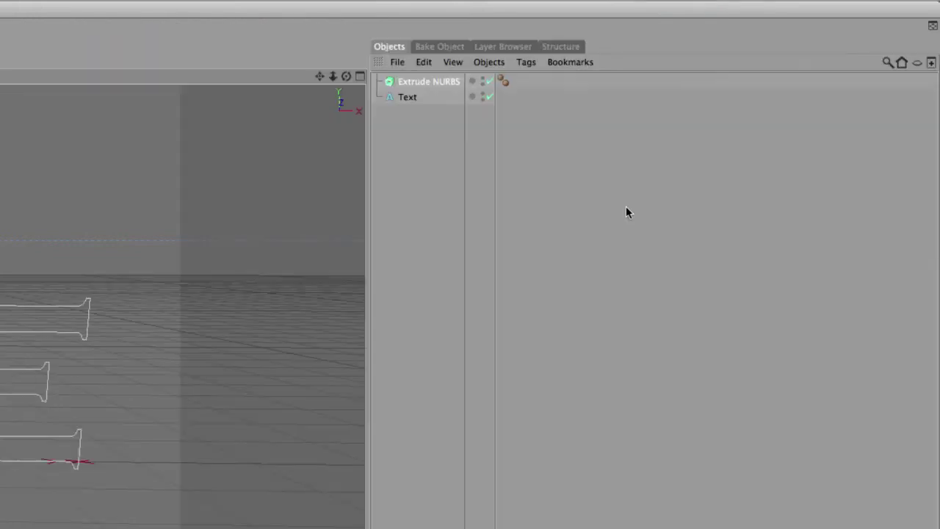
pyautogui.moveTo(410, 97); pyautogui.dragTo(420, 86)
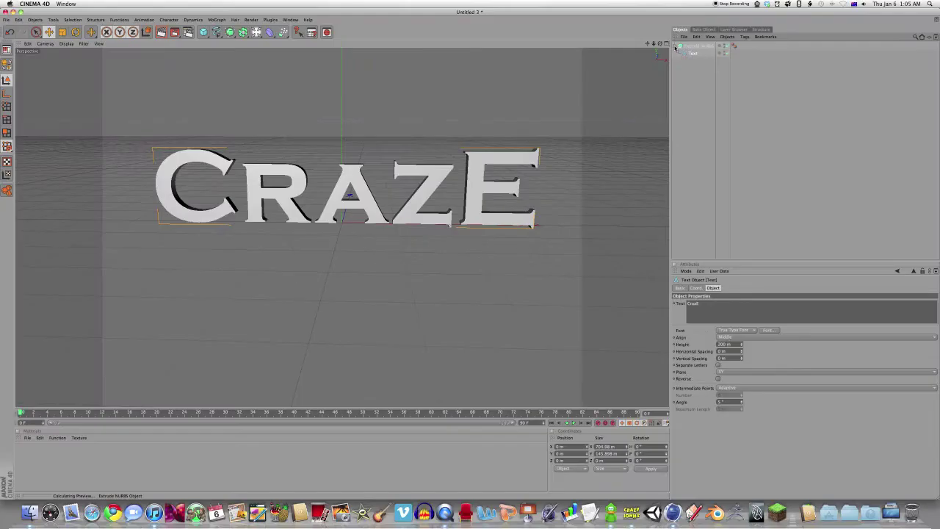
pyautogui.click(676, 46)
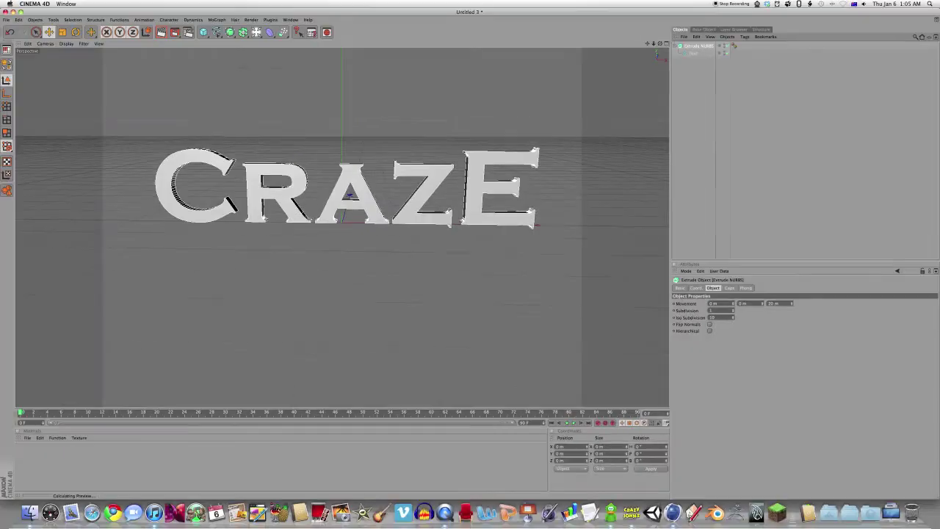
pyautogui.moveTo(660, 44); pyautogui.dragTo(625, 50)
pyautogui.keyDown('alt'); pyautogui.moveTo(558, 258); pyautogui.dragTo(467, 257); pyautogui.keyUp('alt')
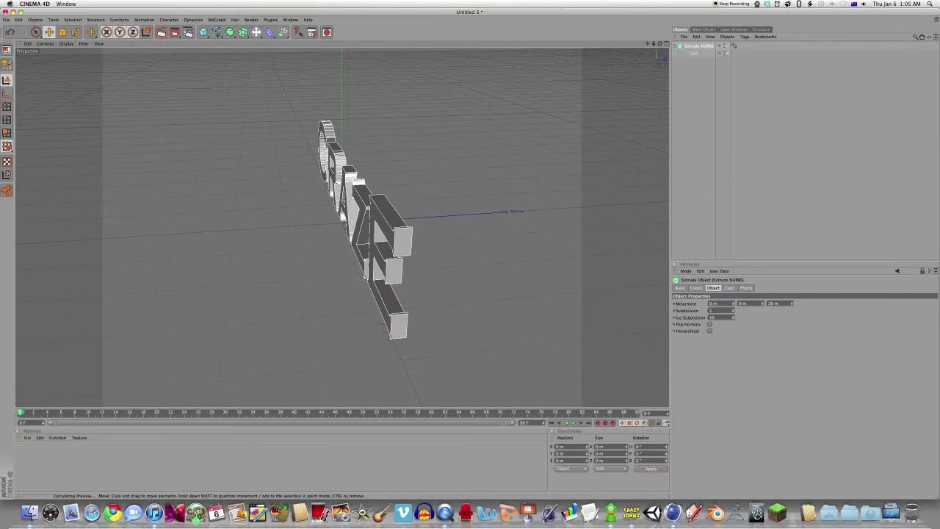
pyautogui.keyDown('alt'); pyautogui.moveTo(463, 257); pyautogui.dragTo(550, 223); pyautogui.keyUp('alt')
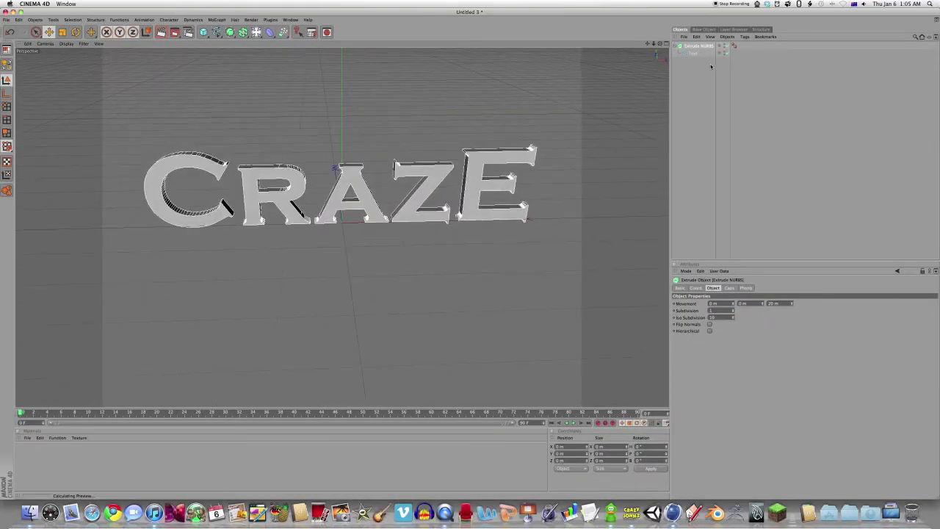
# Make the Extrude NURBS object editable and expand it to reveal its cap objects
pyautogui.click(673, 47)
pyautogui.press('c')
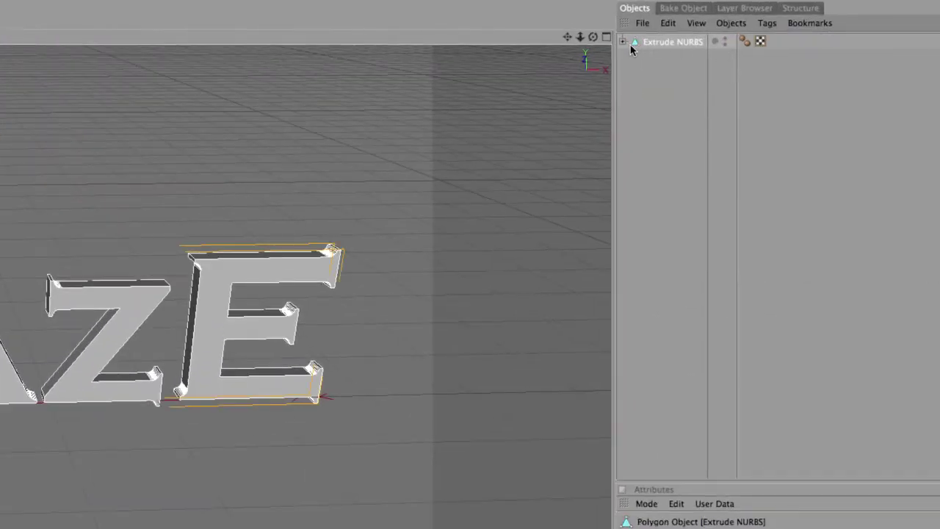
pyautogui.click(622, 42)
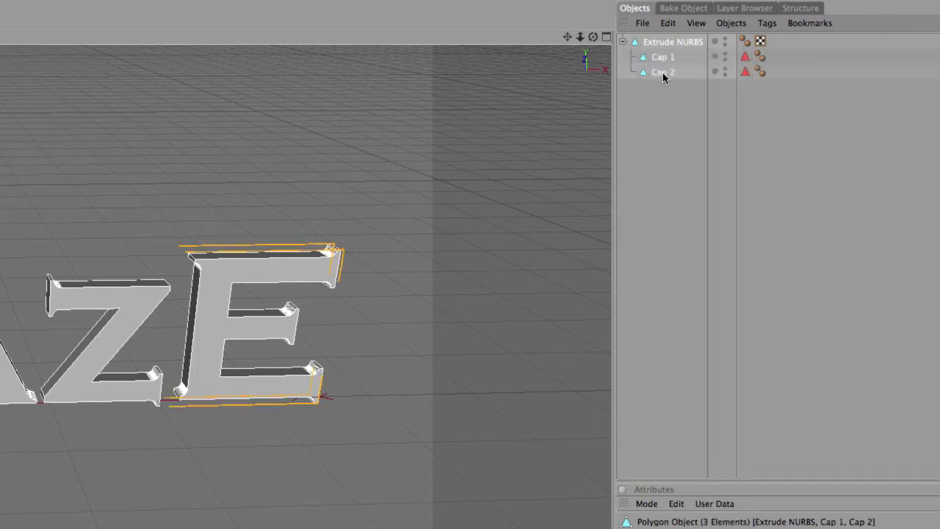
pyautogui.click(623, 42)
pyautogui.click(624, 42)
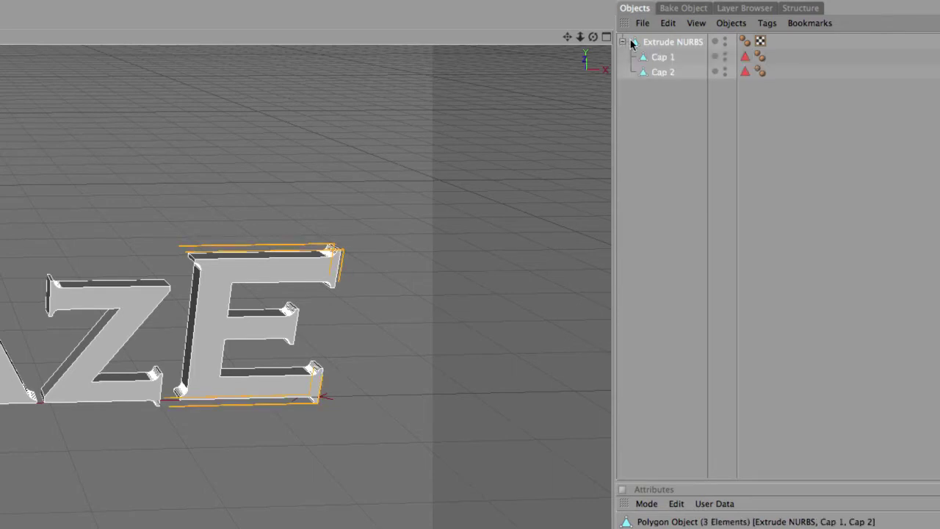
# Select the Extrude NURBS polygon object with Cap 1 and Cap 2 and connect them into one mesh
pyautogui.click(656, 100)
pyautogui.click(659, 72)
pyautogui.keyDown('ctrl'); pyautogui.click(667, 58); pyautogui.keyUp('ctrl')
pyautogui.keyDown('ctrl'); pyautogui.click(681, 44); pyautogui.keyUp('ctrl')
pyautogui.rightClick(645, 45)
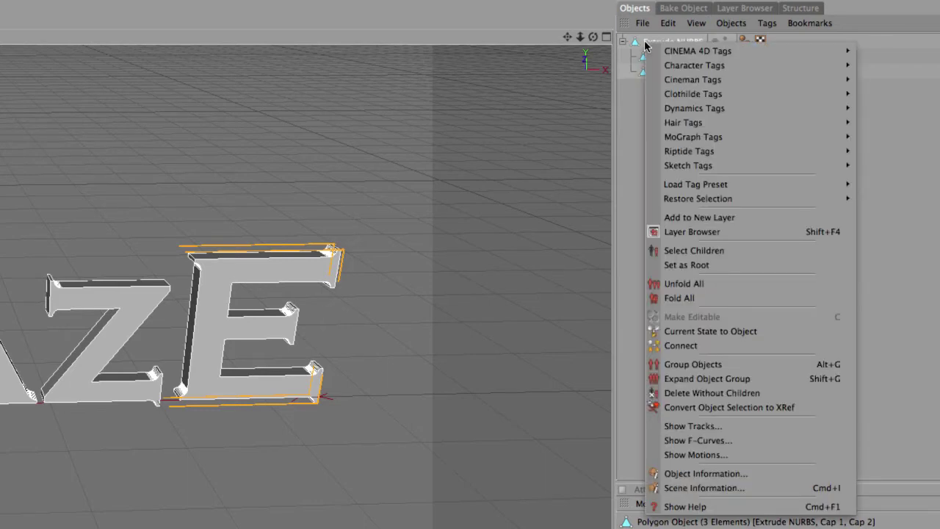
pyautogui.click(683, 344)
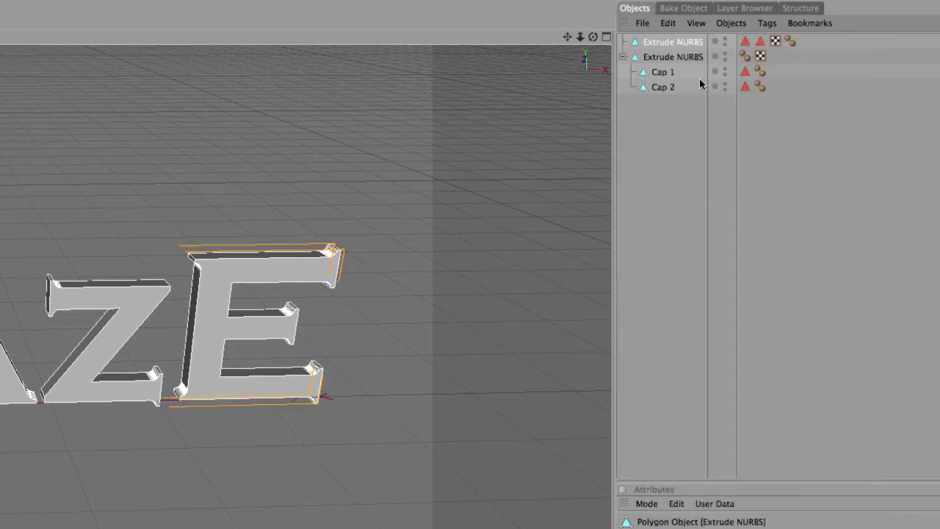
# Delete the original Extrude NURBS group with its caps, keeping only the connected mesh
pyautogui.click(661, 57)
pyautogui.press('Delete')
pyautogui.click(642, 42)
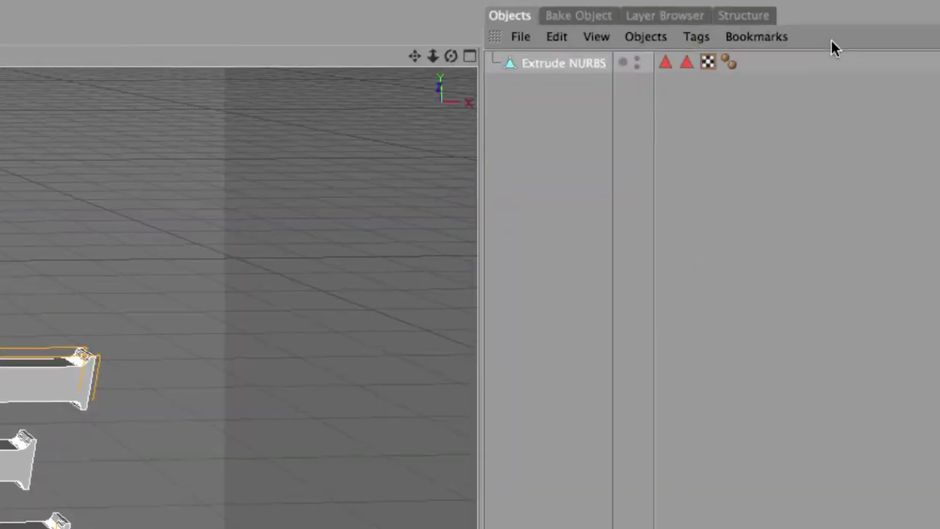
# Remove the two polygon selection tags and the Phong tag from the connected mesh
pyautogui.click(665, 63)
pyautogui.keyDown('shift'); pyautogui.click(687, 64); pyautogui.keyUp('shift')
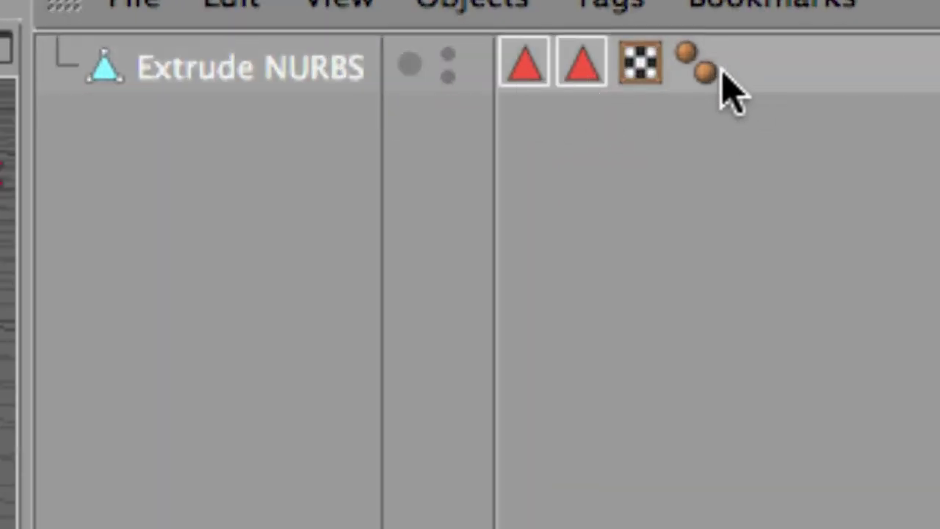
pyautogui.keyDown('shift'); pyautogui.click(709, 68); pyautogui.keyUp('shift')
pyautogui.press('Delete')
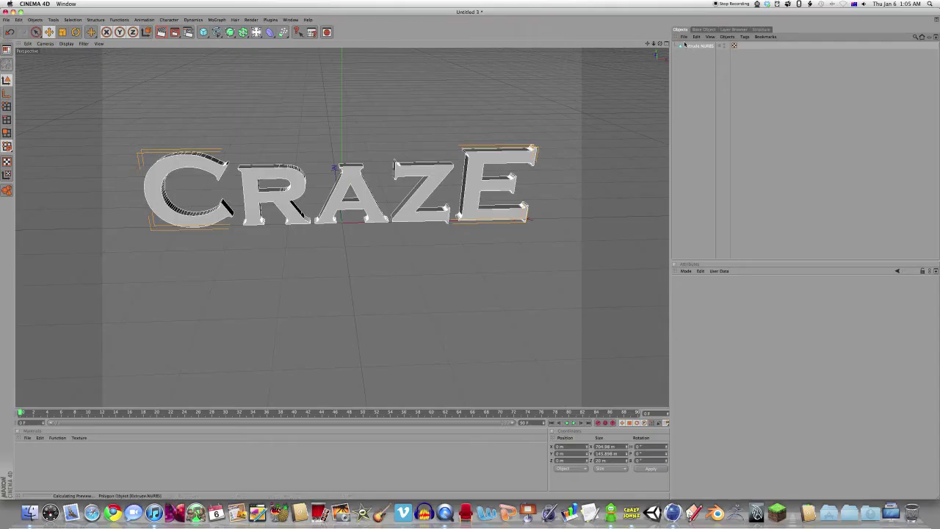
# Rename the connected mesh "Craze" and duplicate it to make three copies in total
pyautogui.click(691, 46)
pyautogui.doubleClick(691, 45)
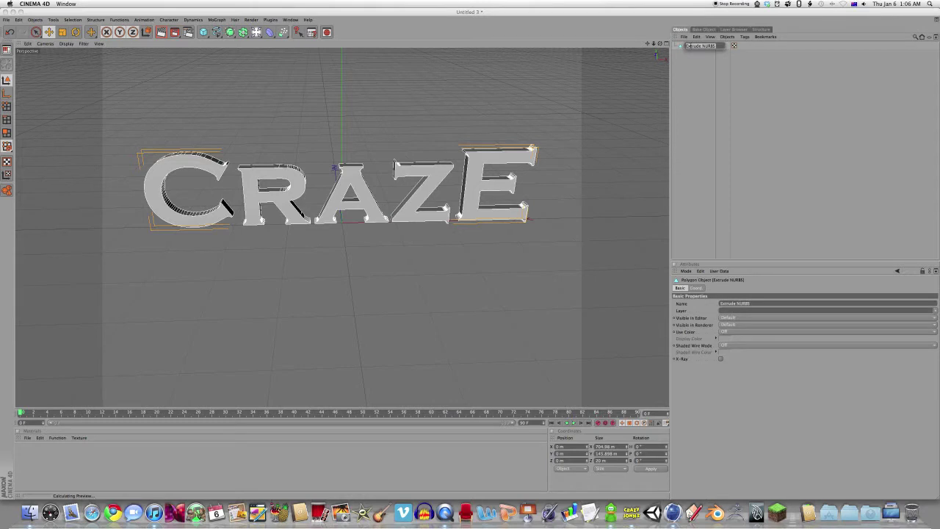
pyautogui.write('Craze')
pyautogui.press('Return')
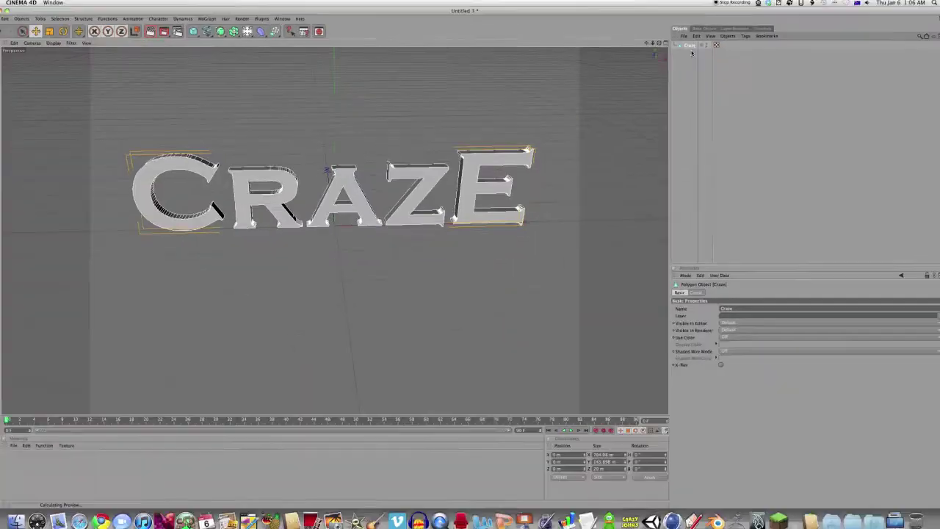
pyautogui.keyDown('ctrl'); pyautogui.moveTo(690, 46); pyautogui.dragTo(691, 113); pyautogui.keyUp('ctrl')
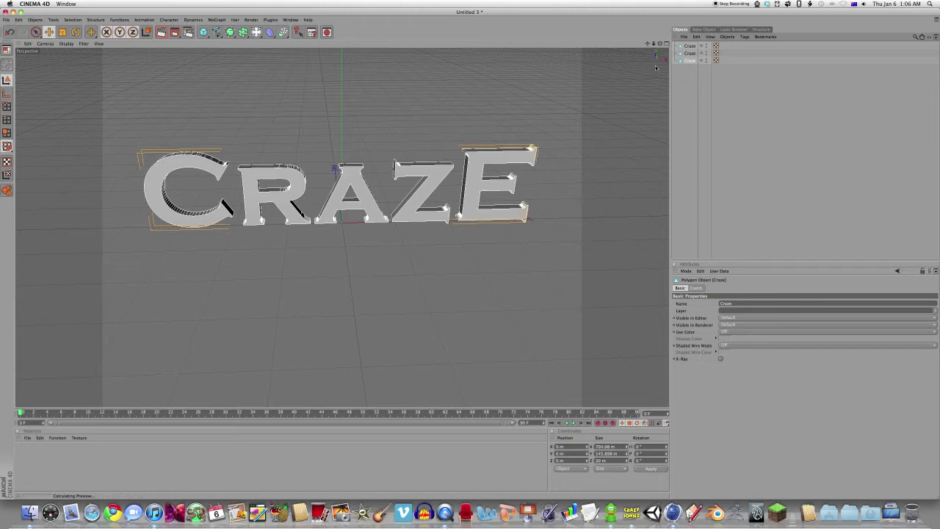
# Add a Shatter deformer, duplicate it, and nest one under each of the first two Craze objects
pyautogui.moveTo(270, 32); pyautogui.dragTo(360, 89)
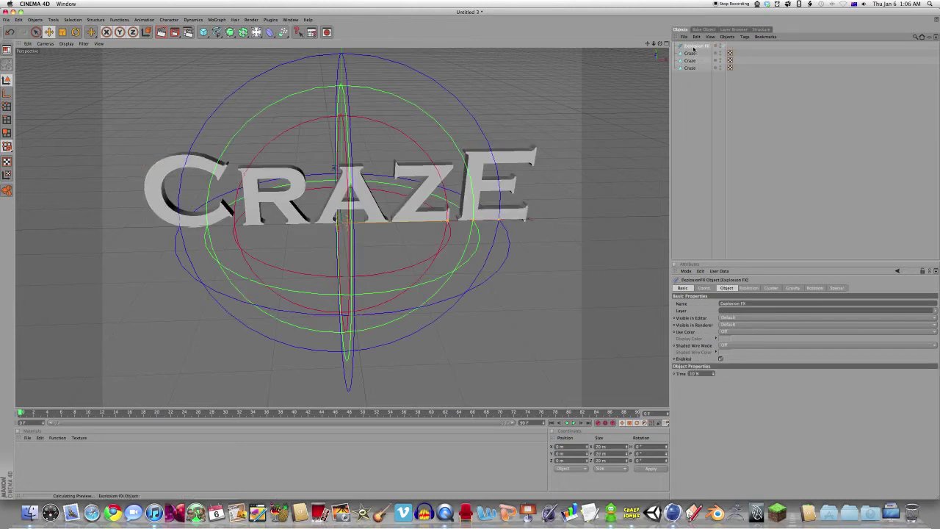
pyautogui.press('Delete')
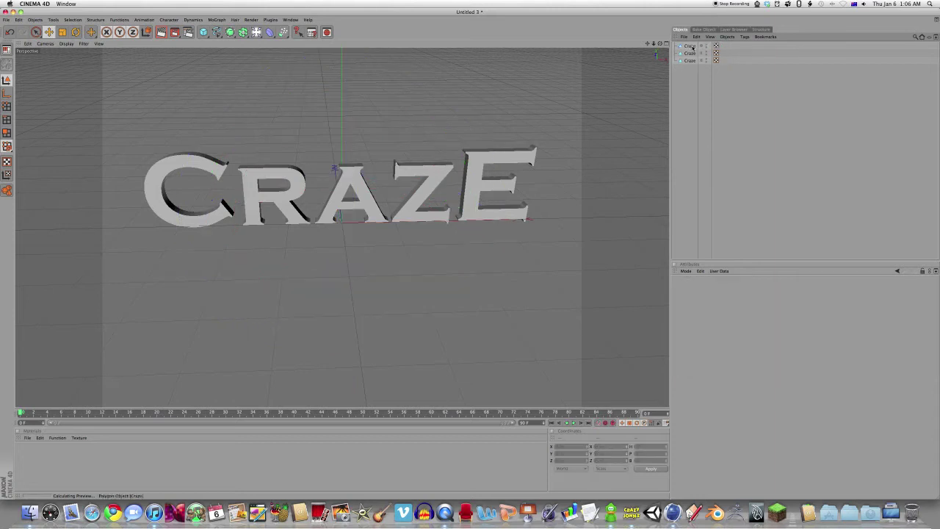
pyautogui.moveTo(270, 32); pyautogui.dragTo(294, 91)
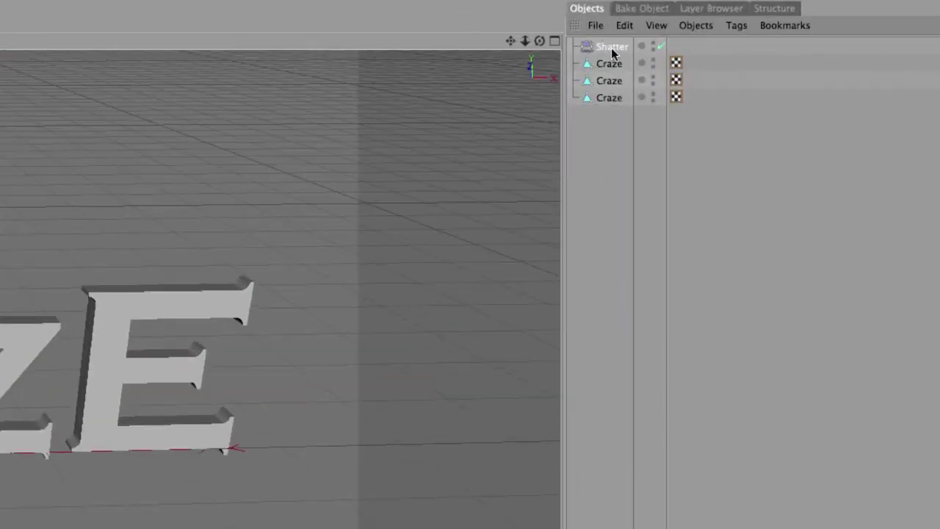
pyautogui.keyDown('ctrl'); pyautogui.moveTo(612, 51); pyautogui.dragTo(608, 67); pyautogui.keyUp('ctrl')
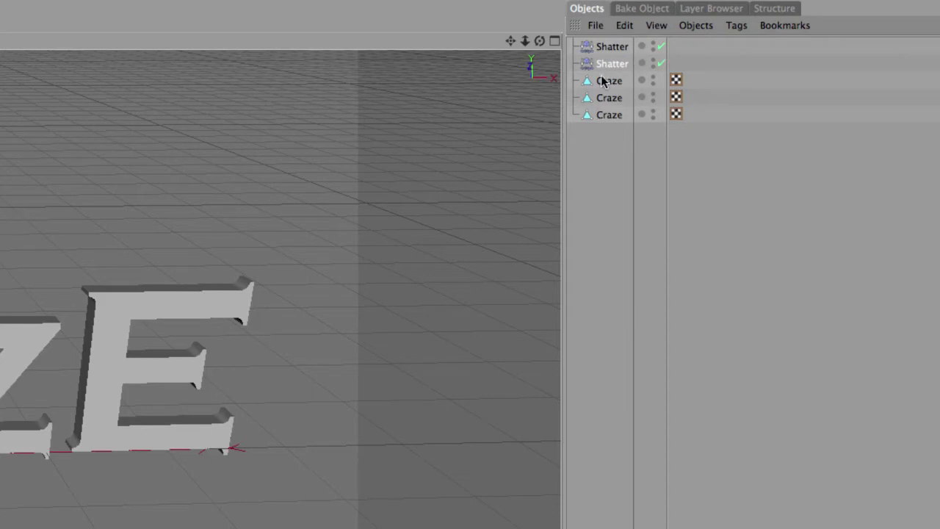
pyautogui.moveTo(608, 65); pyautogui.dragTo(599, 98)
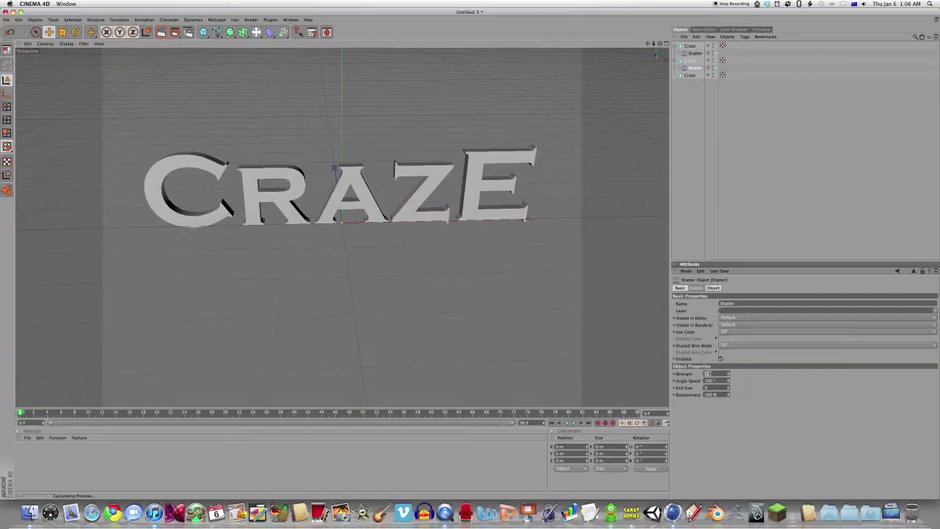
# Set the Shatter strength to 10% for the second Craze object and 20% for the first
pyautogui.write('10')
pyautogui.press('Return')
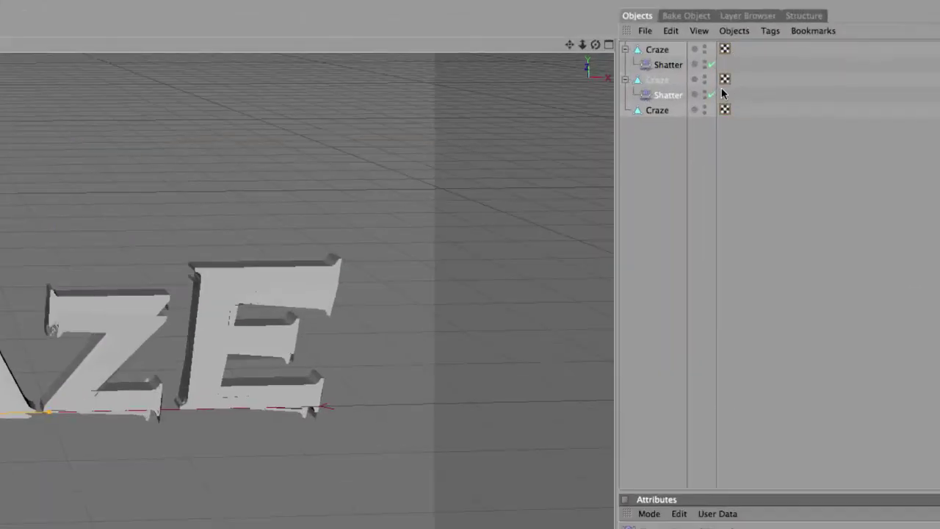
pyautogui.click(686, 54)
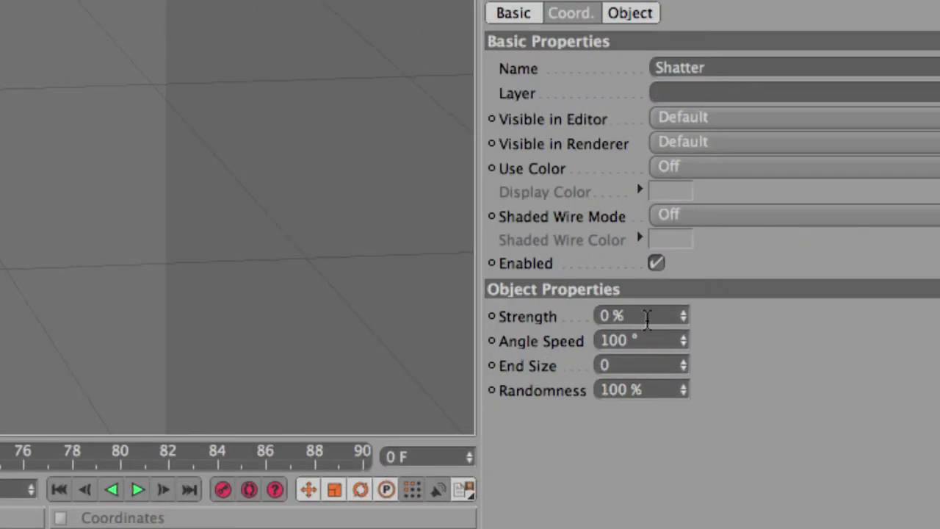
pyautogui.moveTo(671, 349); pyautogui.dragTo(642, 348)
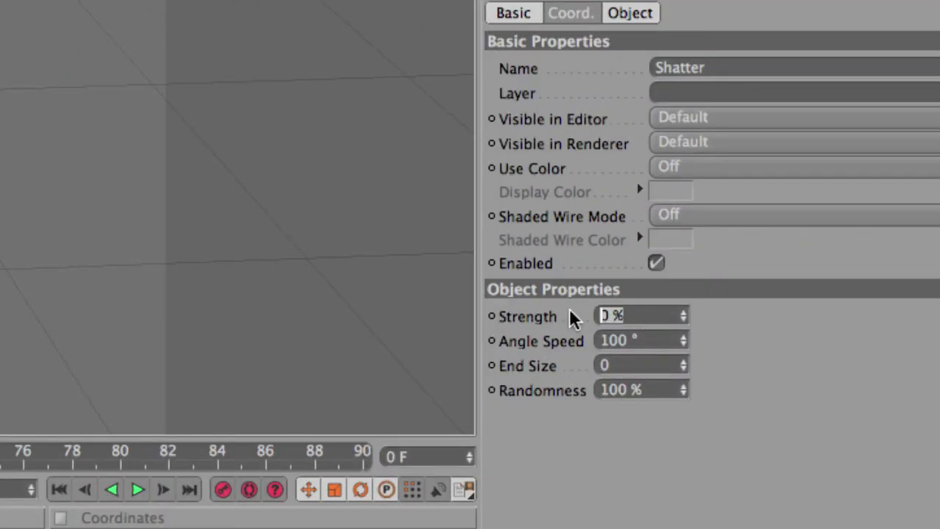
pyautogui.write('20')
pyautogui.press('Return')
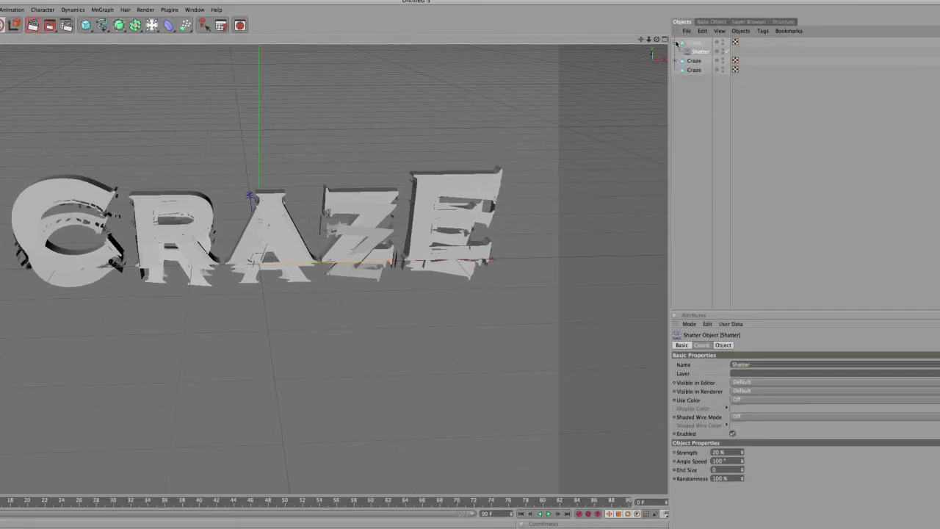
# Show all four viewports with the second Craze object selected and lock movement along the X axis
pyautogui.click(676, 43)
pyautogui.click(690, 52)
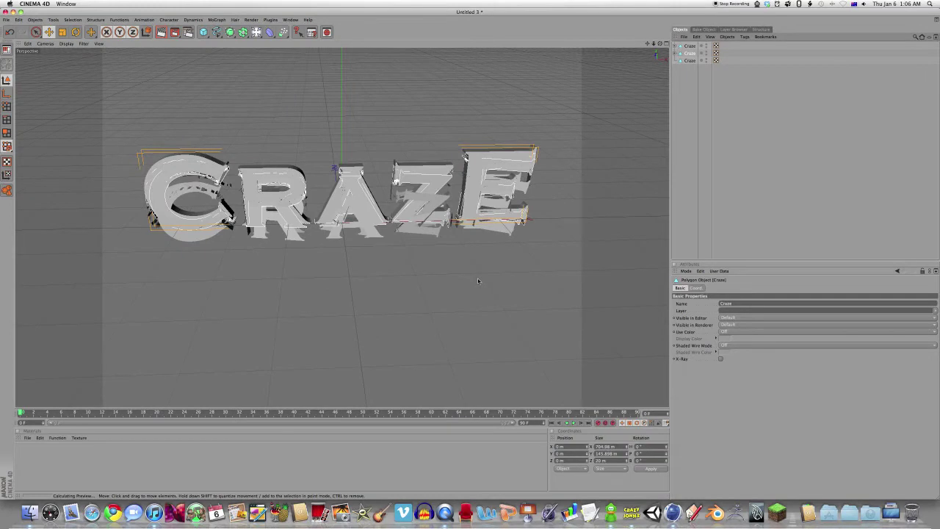
pyautogui.press('F5')
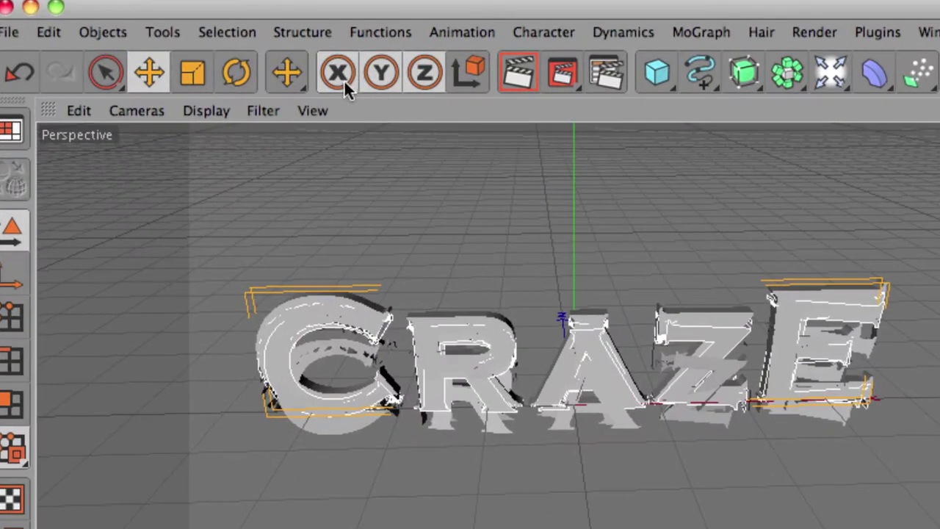
pyautogui.click(108, 34)
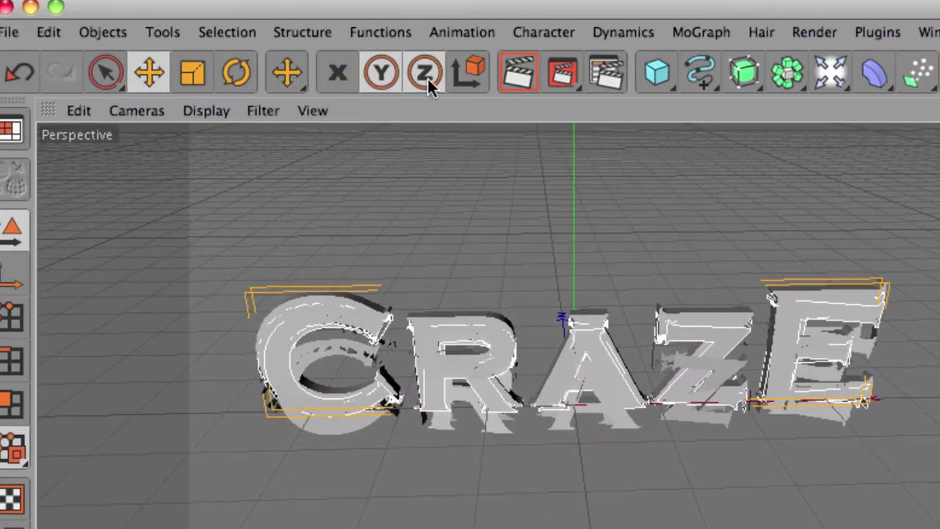
pyautogui.click(341, 80)
pyautogui.click(334, 79)
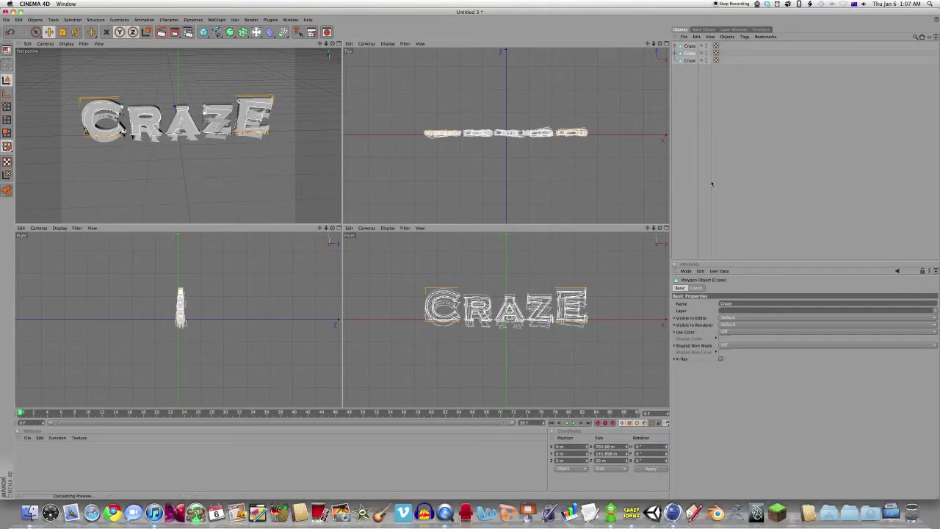
# Move the second Craze object to about 9.6 m in Z and about 14.5 m in Y
pyautogui.click(675, 53)
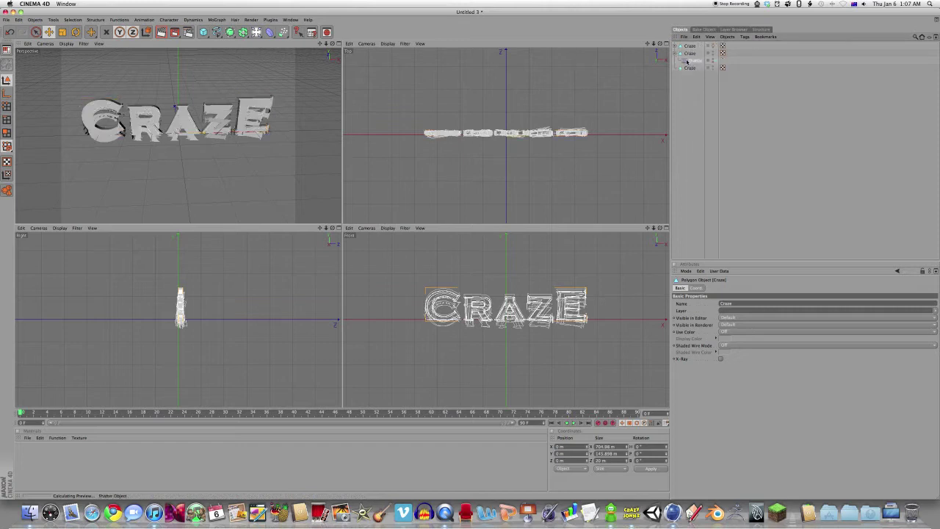
pyautogui.click(687, 62)
pyautogui.click(675, 54)
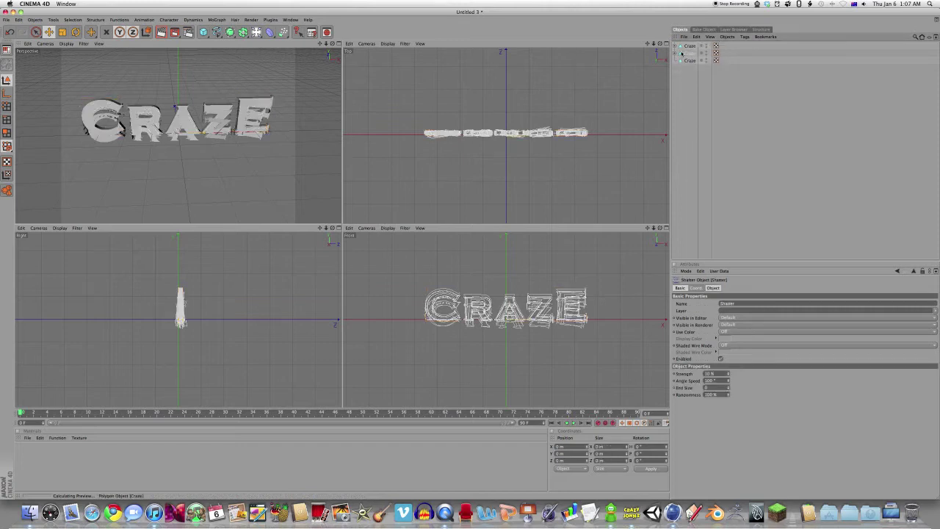
pyautogui.click(688, 54)
pyautogui.moveTo(506, 110); pyautogui.dragTo(506, 108)
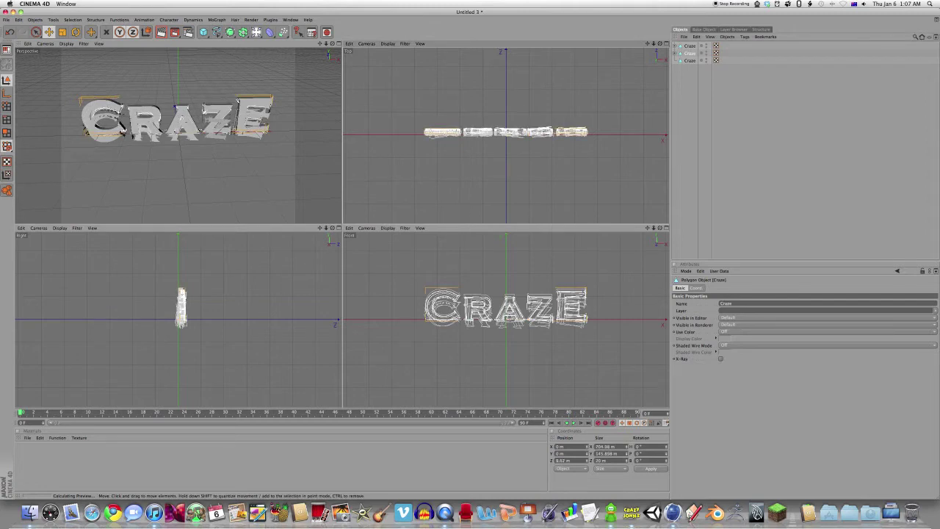
pyautogui.moveTo(506, 295); pyautogui.dragTo(506, 293)
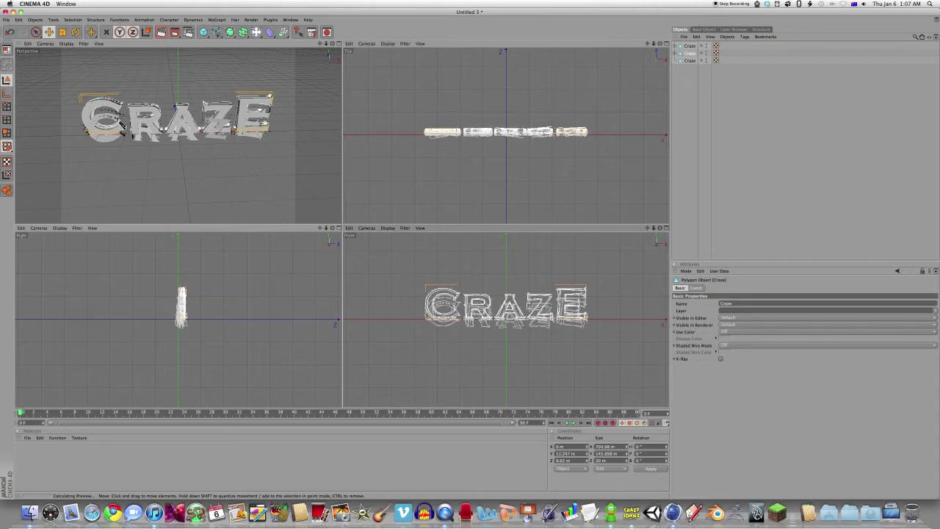
pyautogui.moveTo(470, 255); pyautogui.dragTo(470, 254)
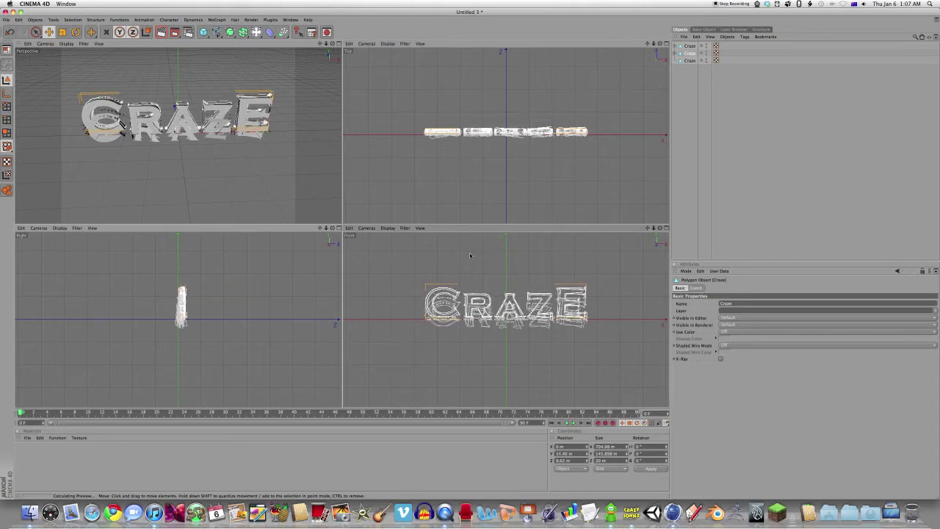
# Move the first Craze object to about -6.4 m in Z and about 30.5 m in Y
pyautogui.moveTo(332, 43); pyautogui.dragTo(389, 47)
pyautogui.moveTo(345, 224); pyautogui.dragTo(342, 225)
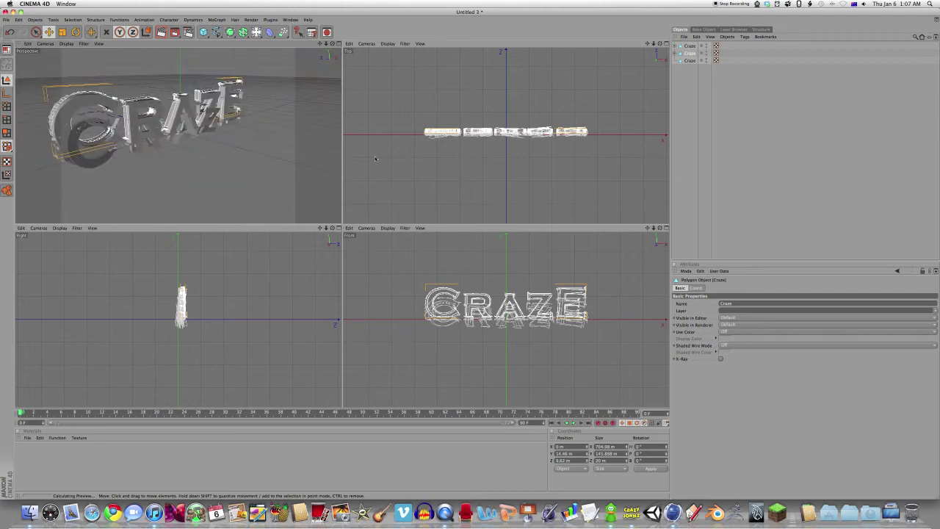
pyautogui.click(689, 45)
pyautogui.moveTo(470, 221); pyautogui.dragTo(470, 225)
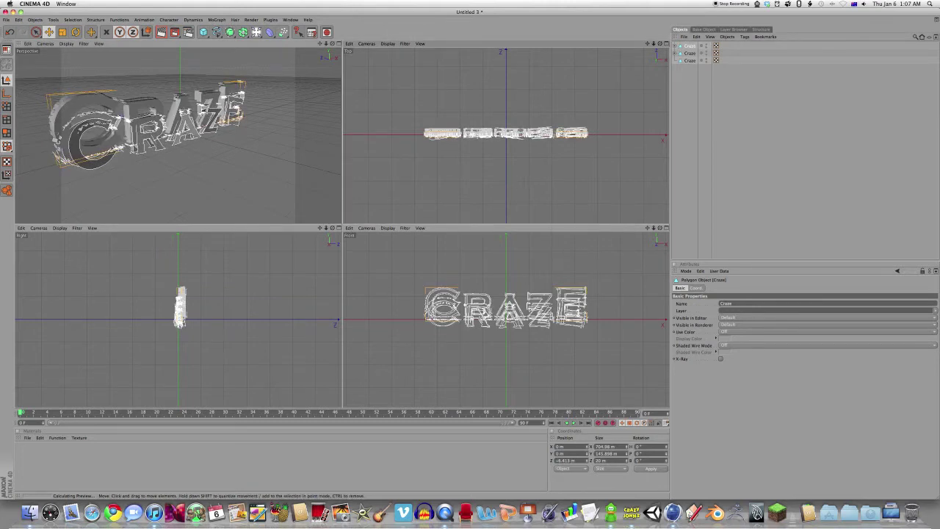
pyautogui.moveTo(506, 319); pyautogui.dragTo(506, 312)
pyautogui.moveTo(470, 255); pyautogui.dragTo(470, 254)
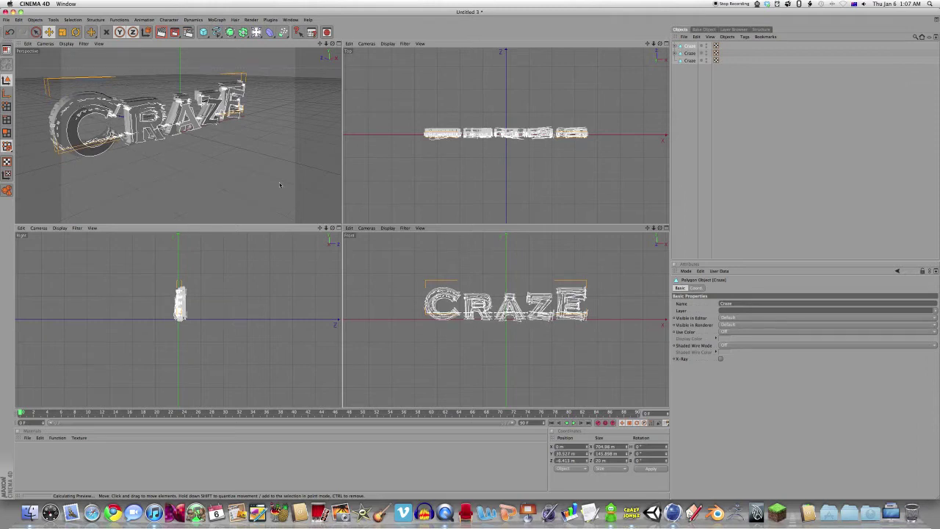
# Group the three Craze objects under one null and rename it "Craze", working in the full-size perspective view
pyautogui.scroll(3, 178, 134)
pyautogui.moveTo(179, 136)
pyautogui.keyDown('alt'); pyautogui.mouseDown()
pyautogui.moveTo(250, 136)
pyautogui.moveTo(161, 135)
pyautogui.mouseUp(); pyautogui.keyUp('alt')
pyautogui.keyDown('alt'); pyautogui.moveTo(348, 227); pyautogui.dragTo(210, 153); pyautogui.keyUp('alt')
pyautogui.scroll(-5, 210, 153)
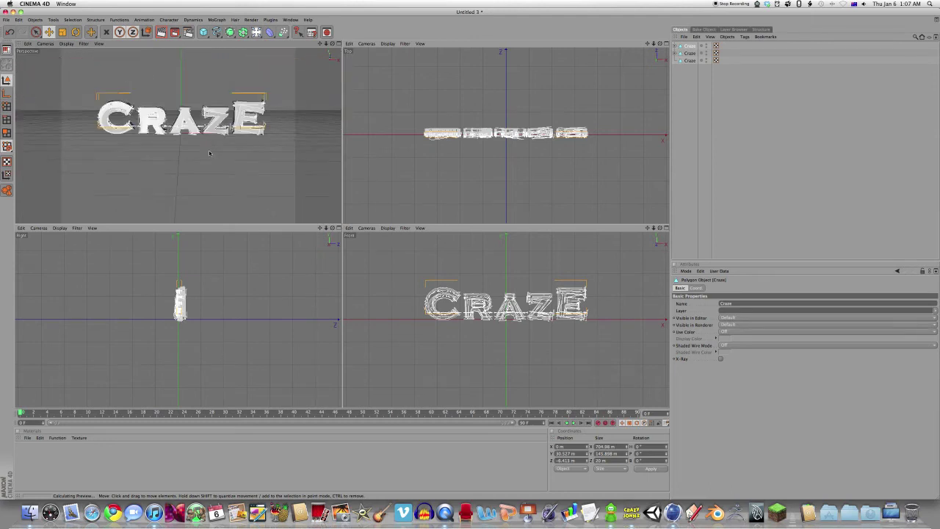
pyautogui.scroll(3, 209, 153)
pyautogui.scroll(-1, 209, 153)
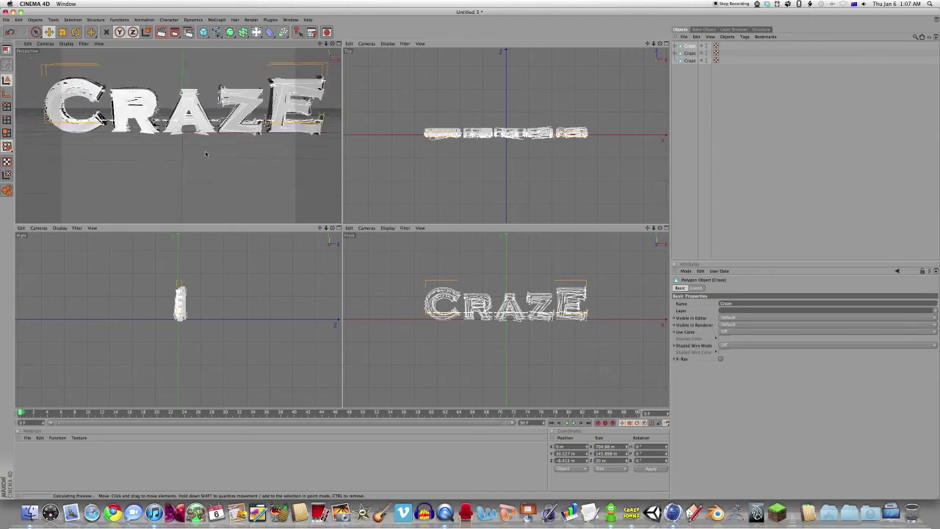
pyautogui.middleClick(205, 154)
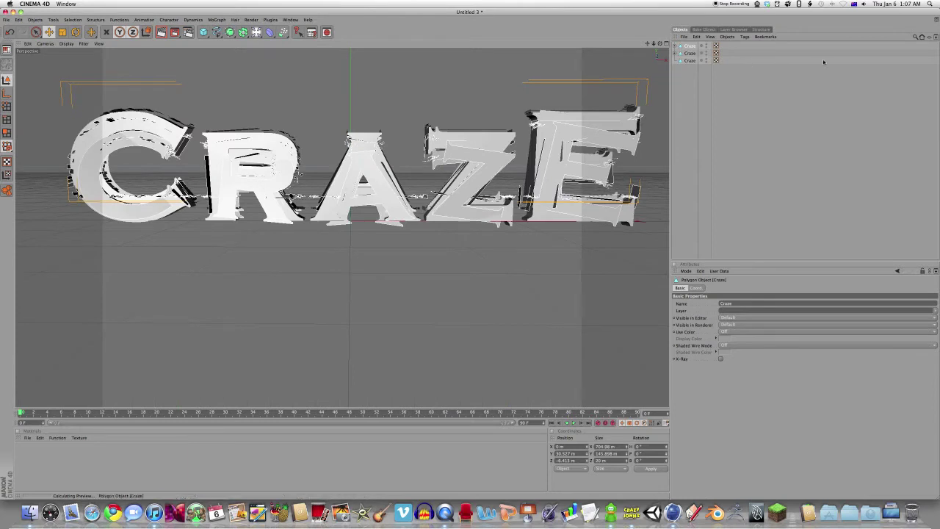
pyautogui.keyDown('shift'); pyautogui.click(695, 61); pyautogui.keyUp('shift')
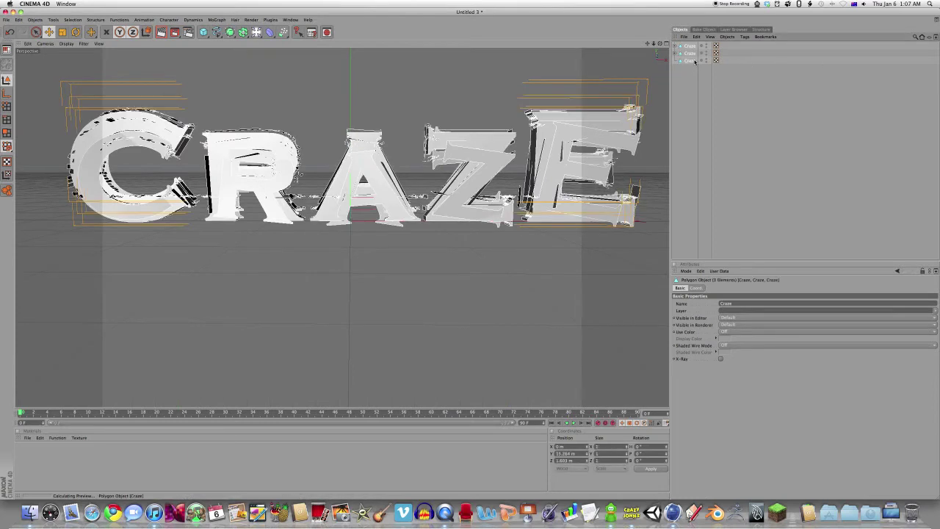
pyautogui.hotkey('alt', 'g')
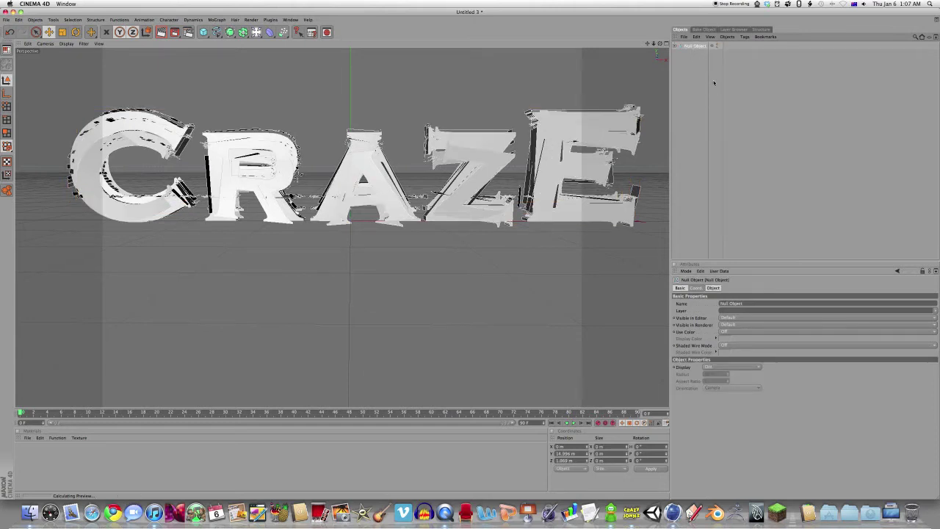
pyautogui.press('Return')
pyautogui.write('Craze')
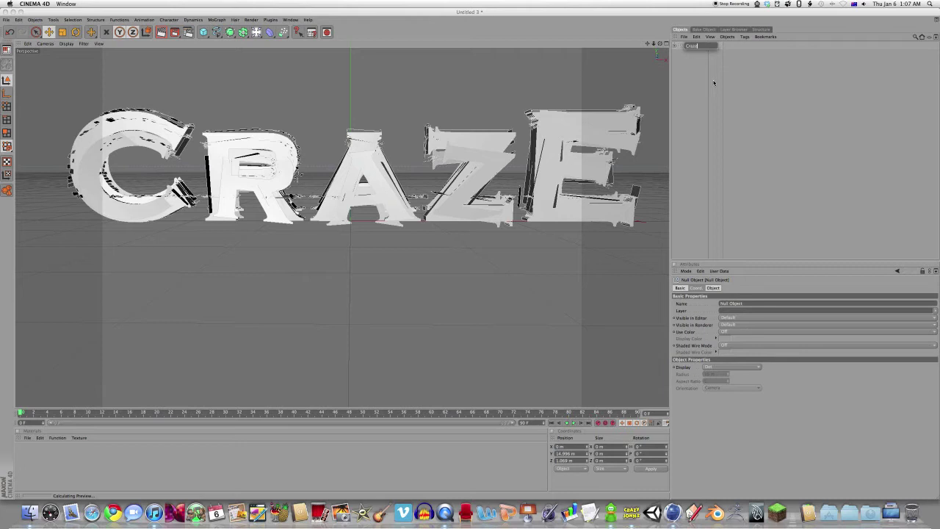
pyautogui.press('Return')
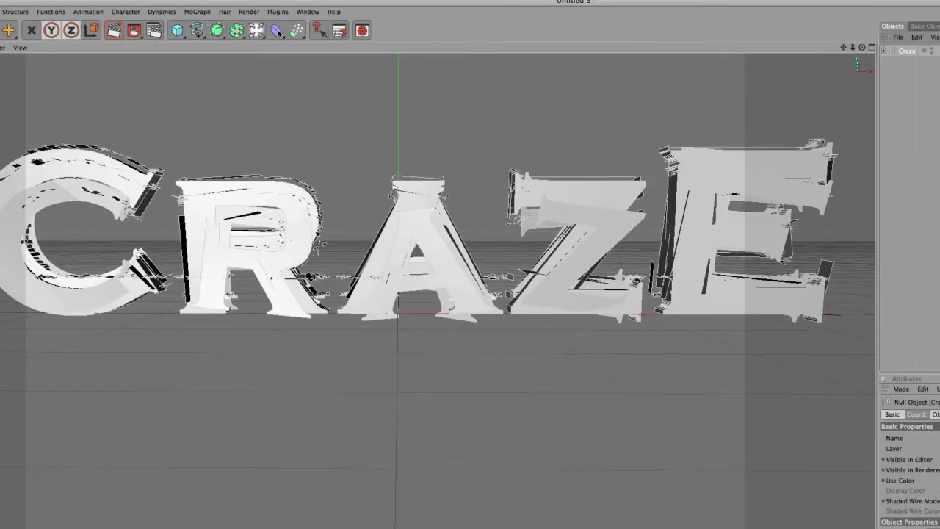
# Add an Explosion FX deformer inside the Craze group and set its Time to 1%
pyautogui.click(270, 33)
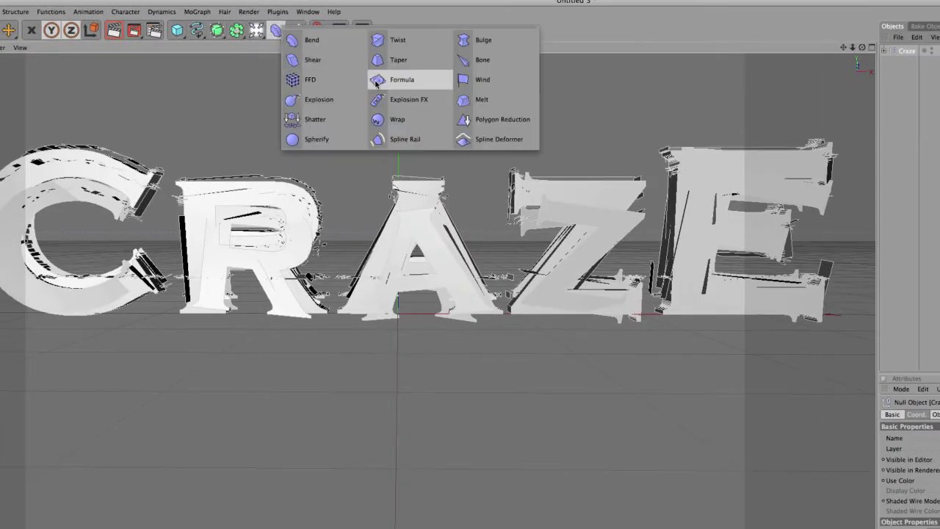
pyautogui.click(426, 100)
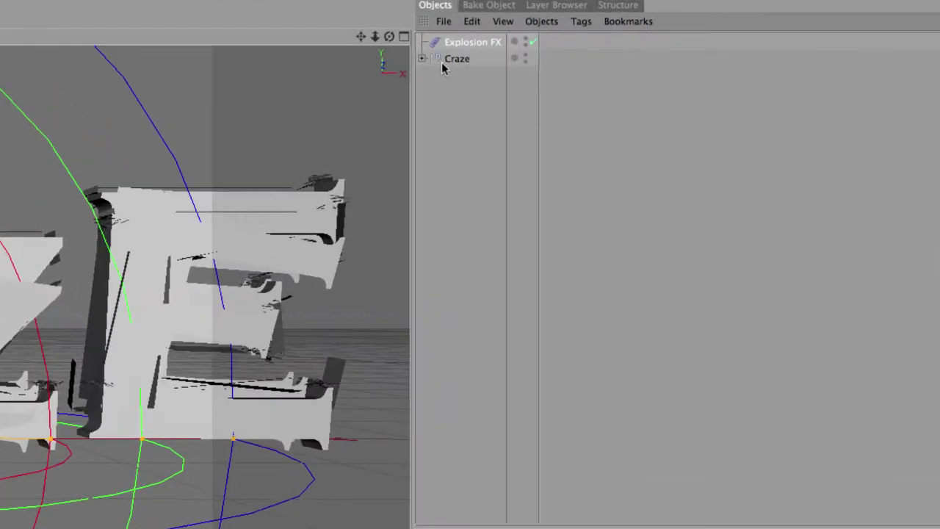
pyautogui.click(885, 60)
pyautogui.moveTo(461, 42)
pyautogui.mouseDown()
pyautogui.moveTo(470, 69)
pyautogui.moveTo(463, 59)
pyautogui.mouseUp()
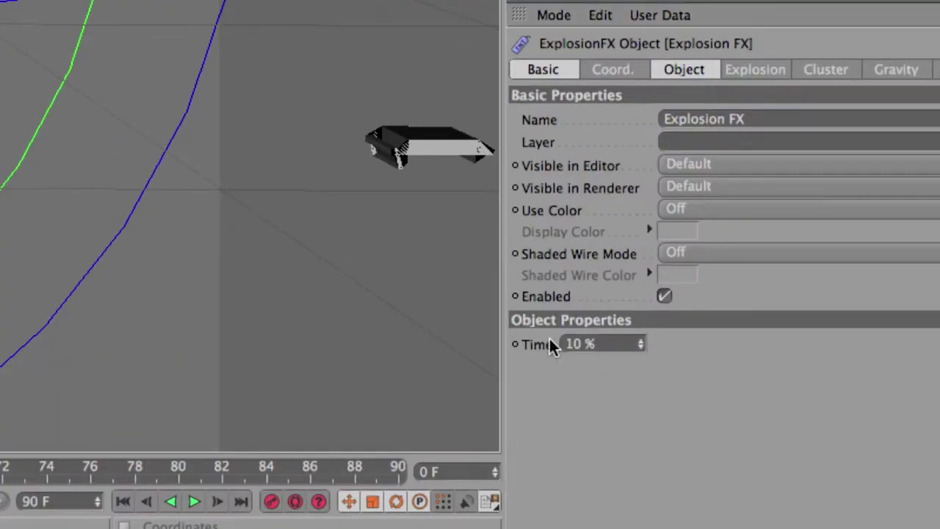
pyautogui.moveTo(640, 344); pyautogui.dragTo(611, 342)
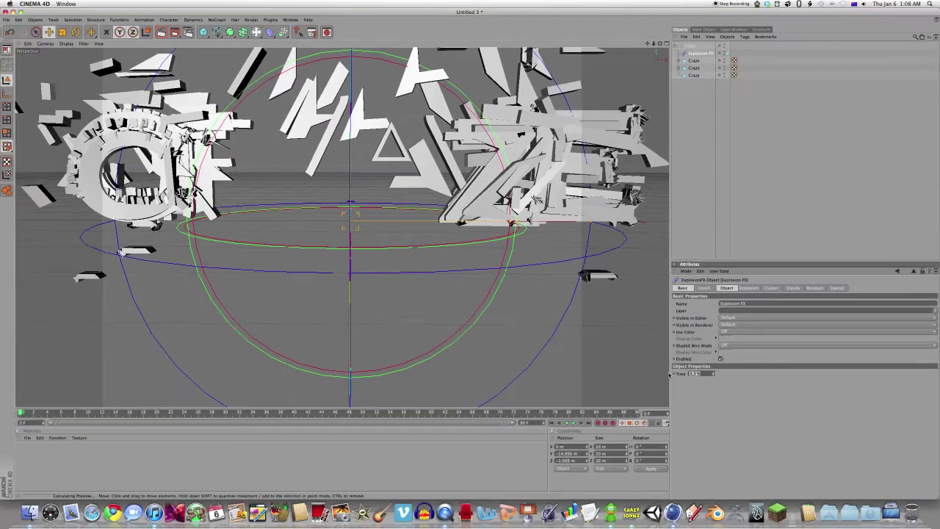
pyautogui.moveTo(702, 366); pyautogui.dragTo(656, 368)
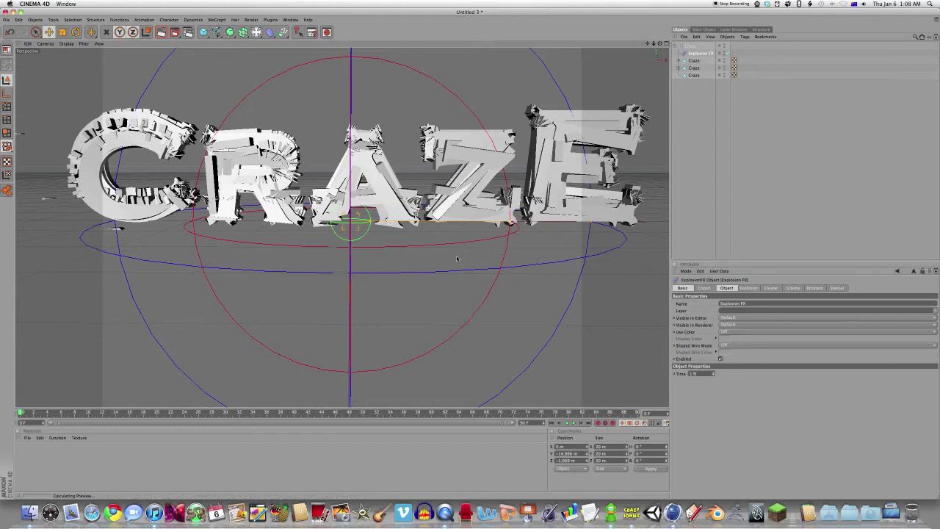
# Reduce the Explosion FX blast range to about 145 m
pyautogui.click(770, 288)
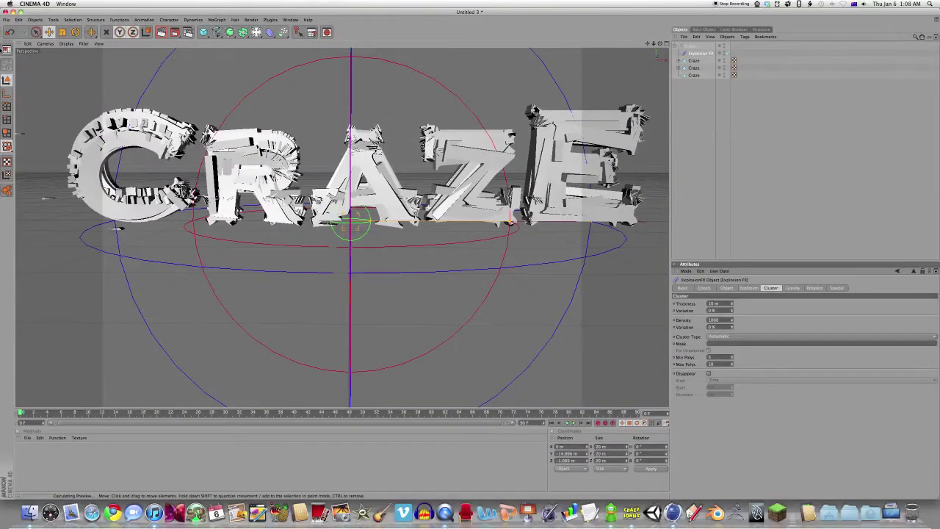
pyautogui.press('t')
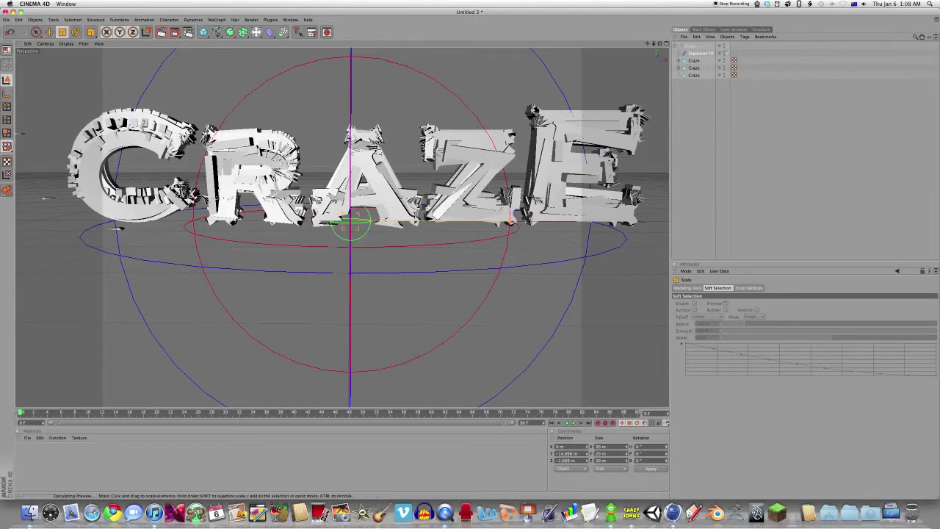
pyautogui.moveTo(511, 221); pyautogui.dragTo(462, 223)
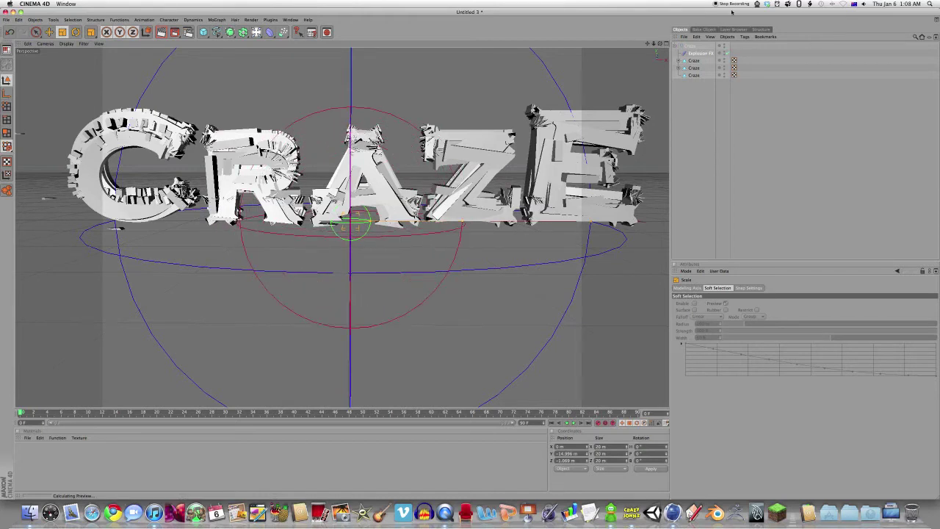
pyautogui.click(792, 210)
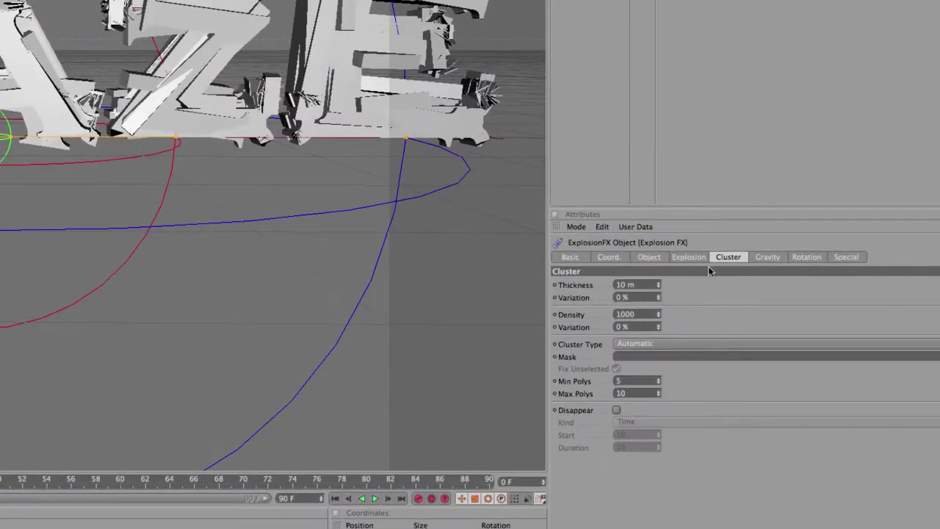
pyautogui.click(749, 287)
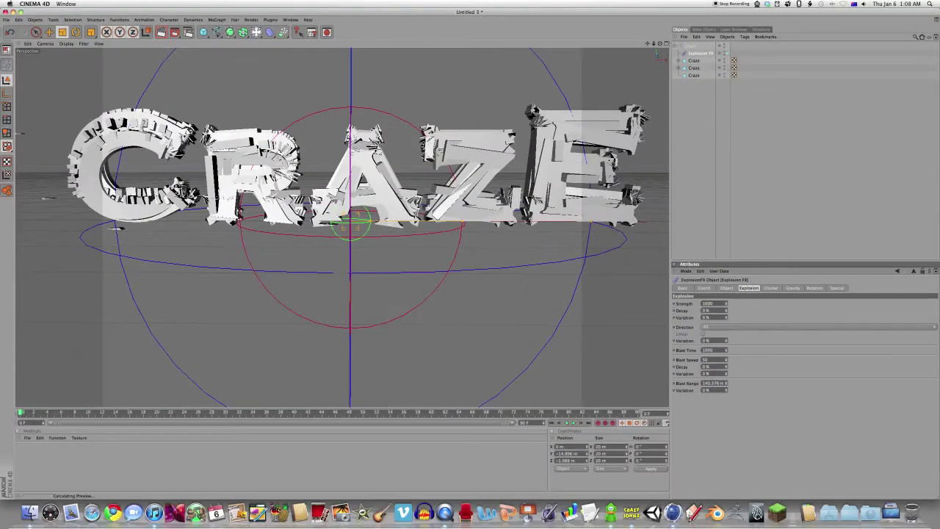
pyautogui.moveTo(647, 428); pyautogui.dragTo(647, 400)
pyautogui.moveTo(726, 383); pyautogui.dragTo(727, 407)
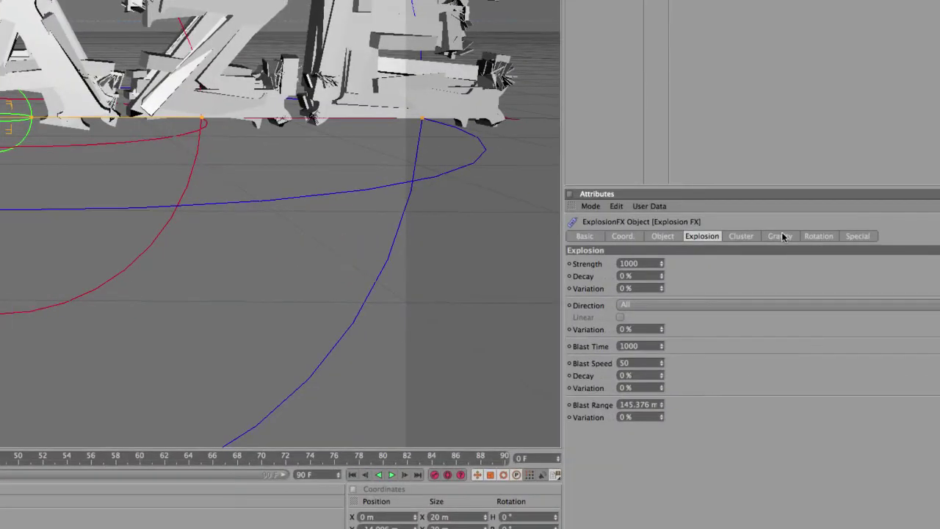
# Reduce the Explosion FX gravity range to about 224 m
pyautogui.click(792, 287)
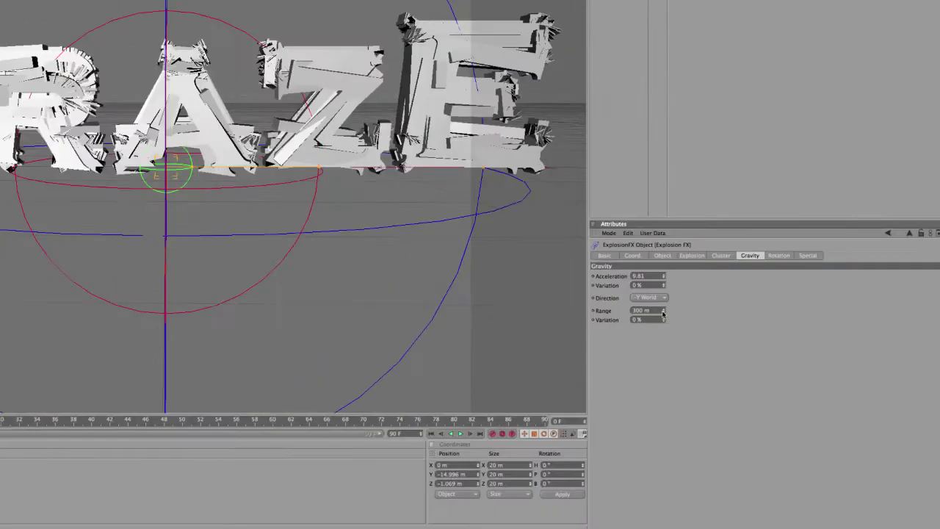
pyautogui.moveTo(664, 311); pyautogui.dragTo(664, 315)
pyautogui.moveTo(726, 332); pyautogui.dragTo(727, 338)
pyautogui.moveTo(558, 222); pyautogui.dragTo(528, 223)
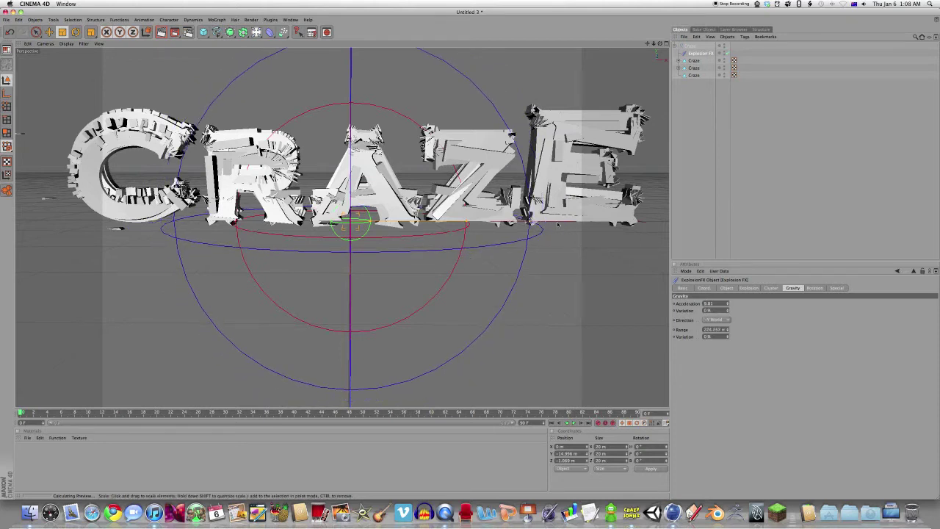
# Move the Explosion FX deformer up to about 44 m in Y, near the middle of the letters
pyautogui.press('e')
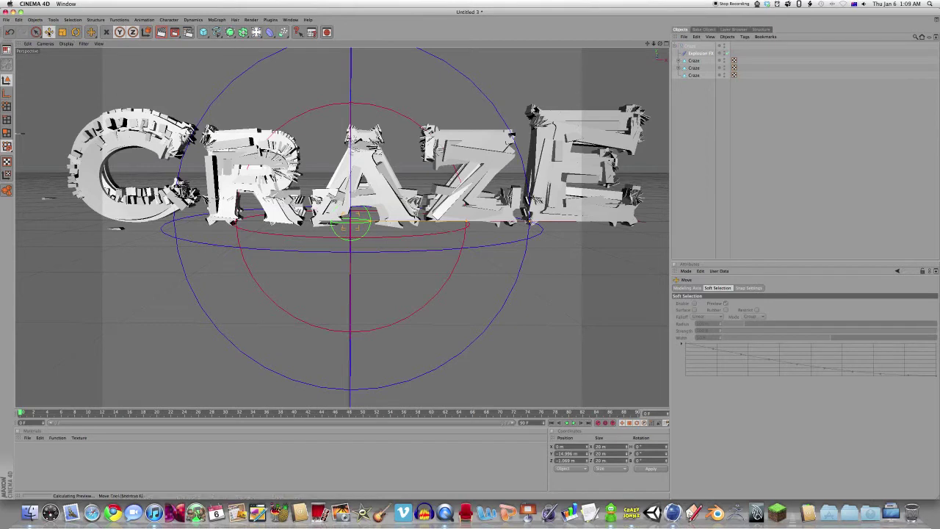
pyautogui.click(7, 92)
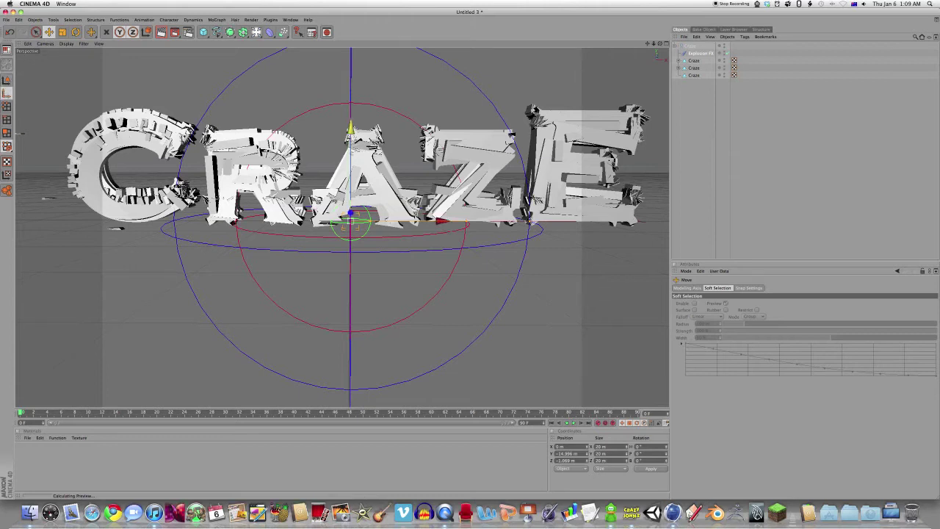
pyautogui.moveTo(351, 127); pyautogui.dragTo(351, 79)
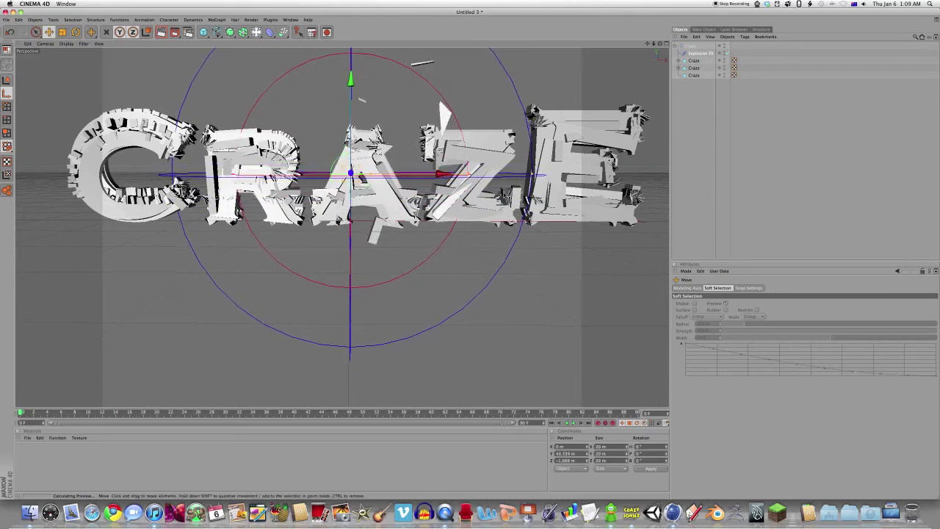
# Reduce the Explosion FX deformer's blast range to about 28 m and collapse the Craze group
pyautogui.click(700, 54)
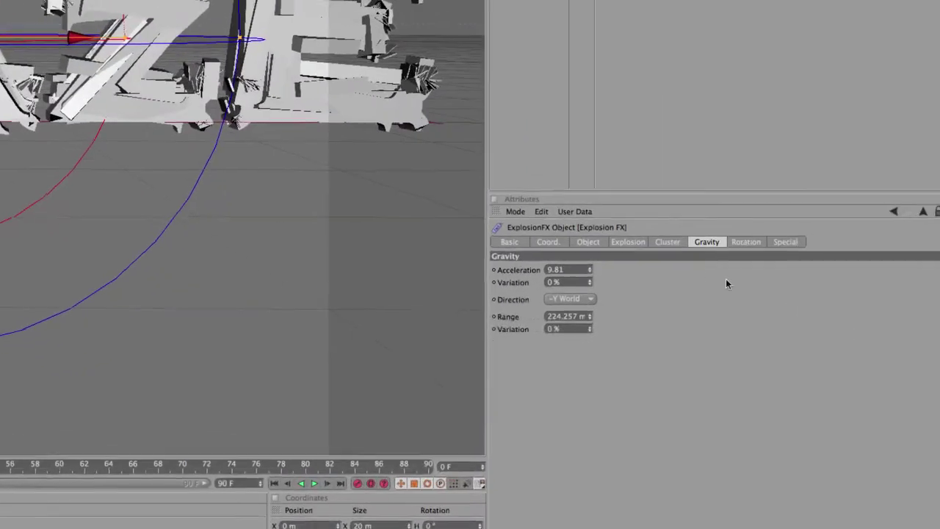
pyautogui.click(628, 242)
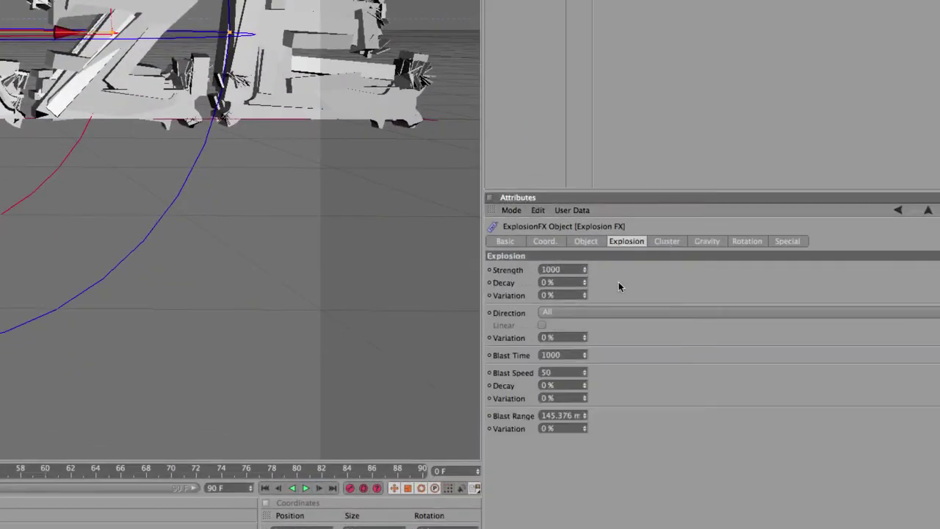
pyautogui.moveTo(588, 414); pyautogui.dragTo(585, 404)
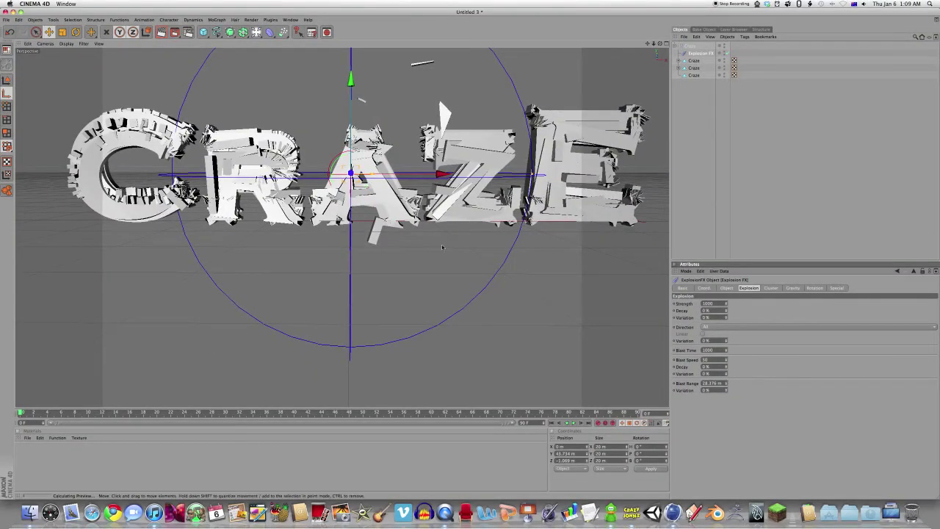
pyautogui.moveTo(660, 43)
pyautogui.mouseDown()
pyautogui.moveTo(734, 65)
pyautogui.moveTo(694, 65)
pyautogui.moveTo(650, 45)
pyautogui.moveTo(660, 43)
pyautogui.mouseUp()
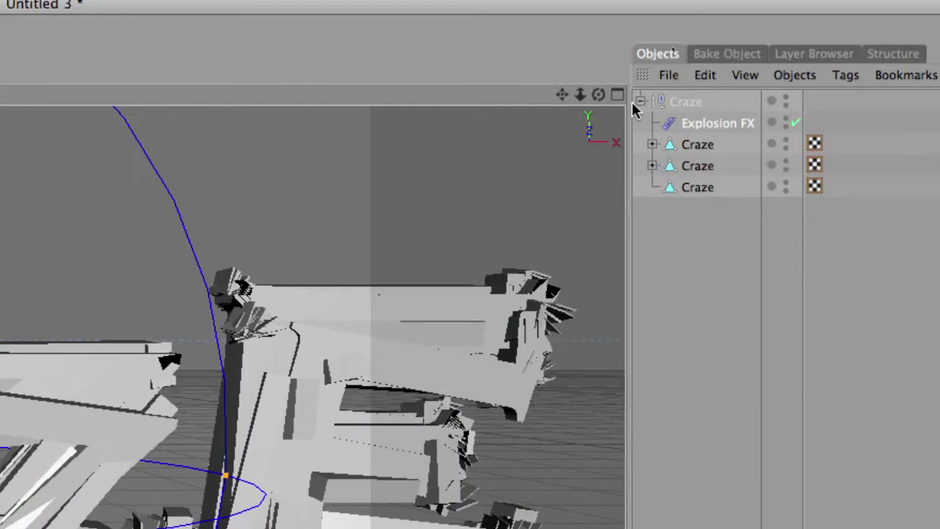
pyautogui.click(652, 93)
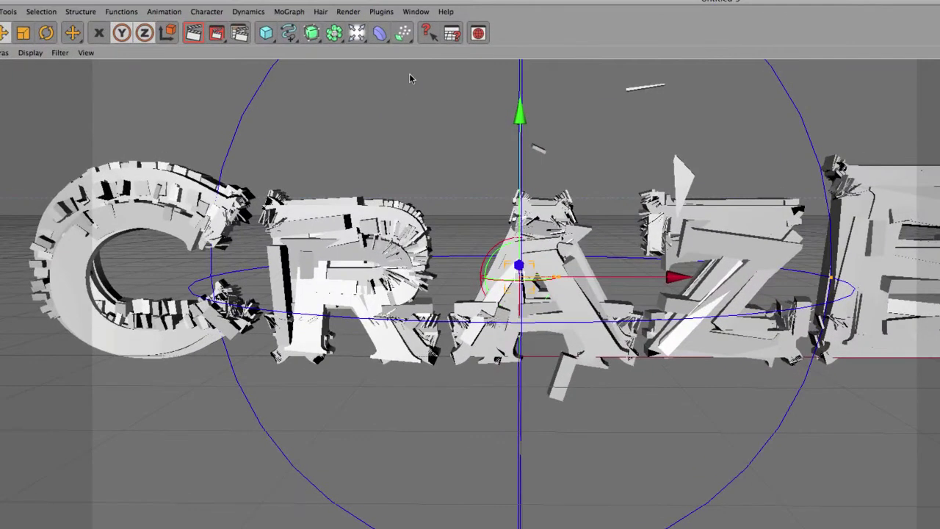
# Add a cube and scale it to about 1827 m in X and 725 m in Y, well beyond the text
pyautogui.click(266, 33)
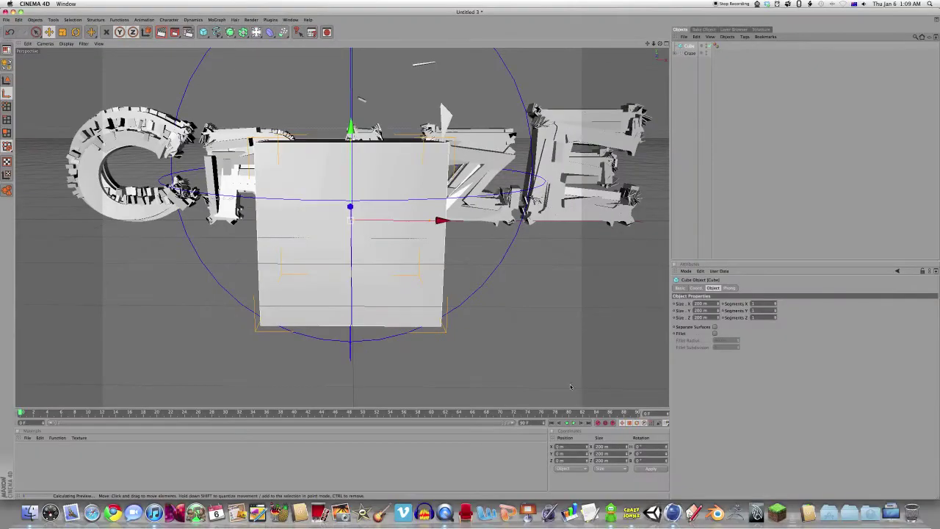
pyautogui.click(449, 285)
pyautogui.click(383, 268)
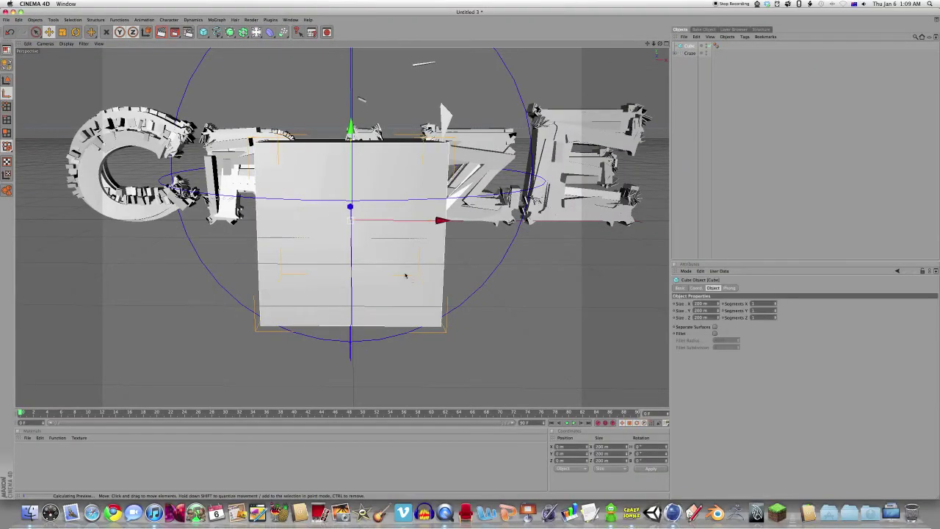
pyautogui.middleClick(408, 273)
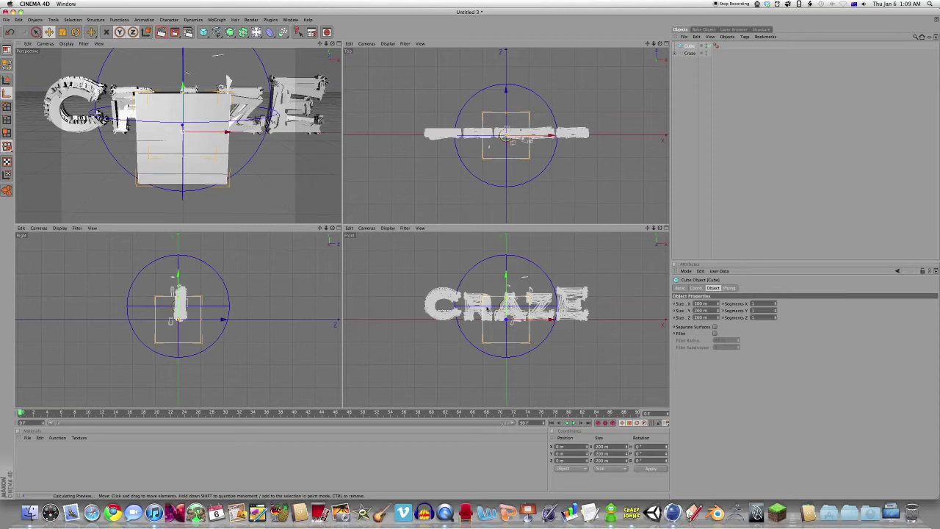
pyautogui.press('t')
pyautogui.moveTo(551, 320); pyautogui.dragTo(639, 320)
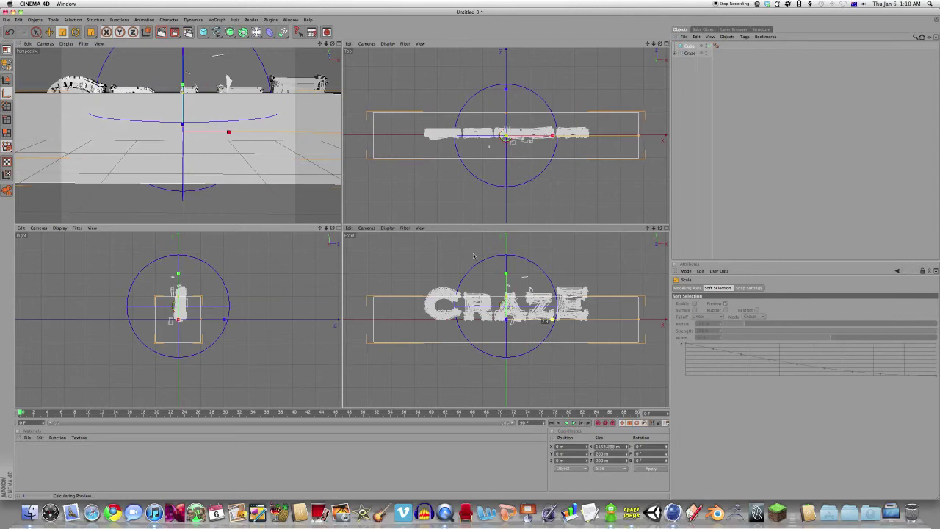
pyautogui.moveTo(506, 279); pyautogui.dragTo(504, 196)
pyautogui.moveTo(450, 107); pyautogui.dragTo(470, 255)
pyautogui.moveTo(550, 319); pyautogui.dragTo(580, 320)
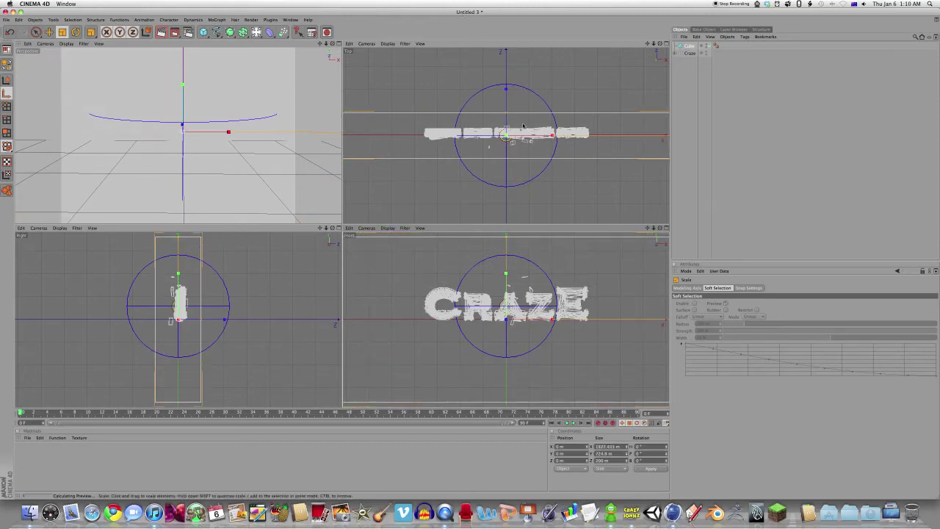
# Scale the cube's depth to about 1690 m in Z so that it forms a room around the text
pyautogui.moveTo(506, 89)
pyautogui.mouseDown()
pyautogui.moveTo(505, 65)
pyautogui.moveTo(505, 90)
pyautogui.moveTo(505, 76)
pyautogui.mouseUp()
pyautogui.scroll(-10, 506, 81)
pyautogui.scroll(8, 470, 216)
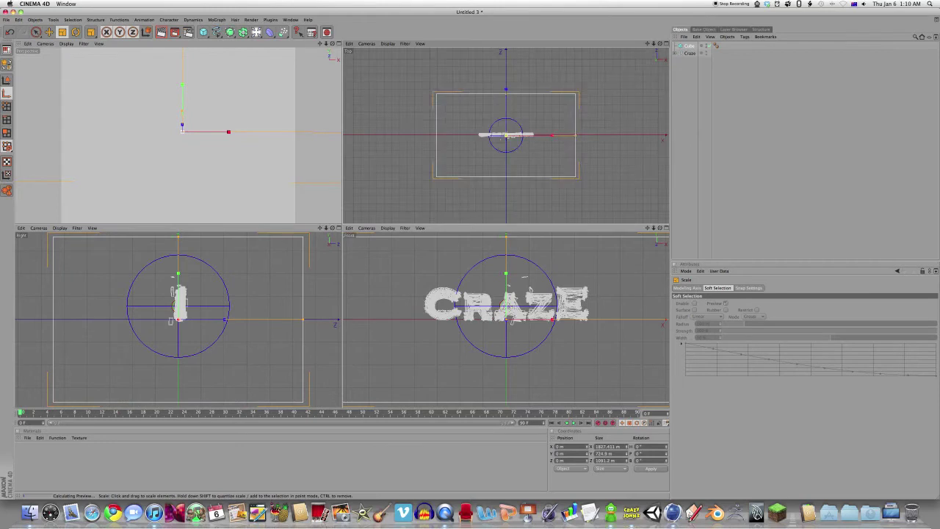
pyautogui.moveTo(506, 89); pyautogui.dragTo(506, 86)
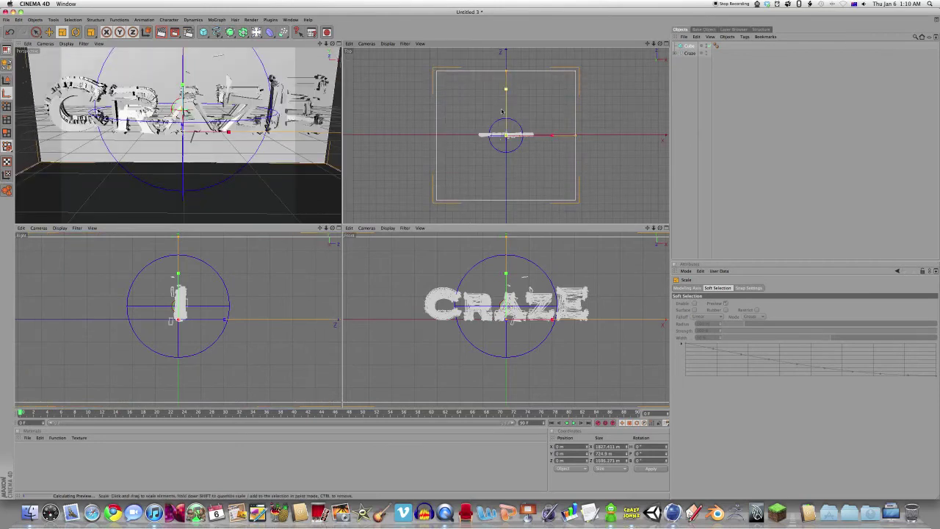
# Move the cube to about -820 m in Z so that its back wall cuts through the text
pyautogui.click(50, 32)
pyautogui.moveTo(506, 94); pyautogui.dragTo(506, 154)
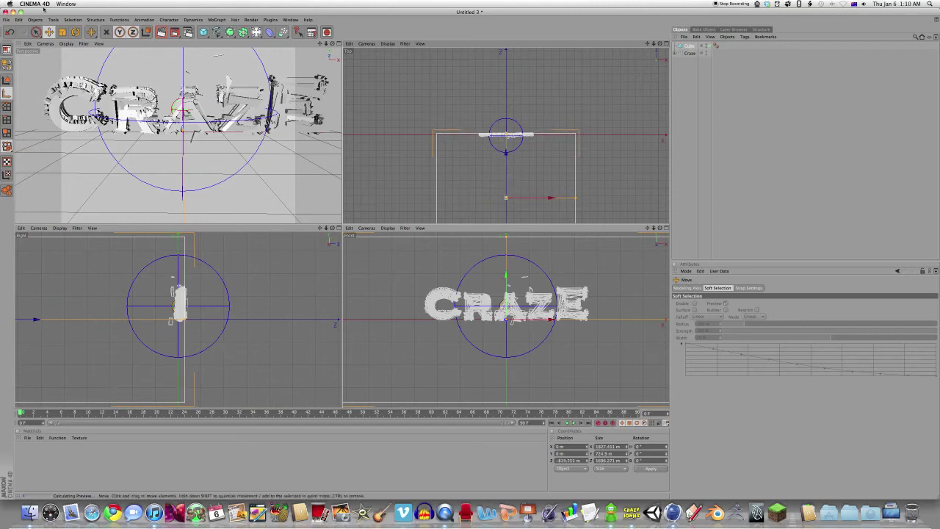
pyautogui.middleClick(205, 143)
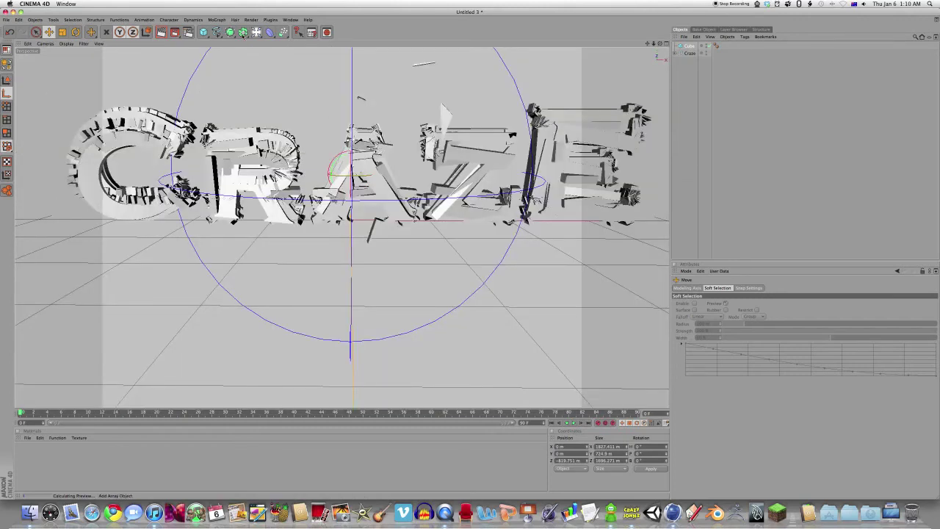
# Add a camera and set its X, Y and Z position to 0 m
pyautogui.moveTo(256, 31); pyautogui.dragTo(381, 52)
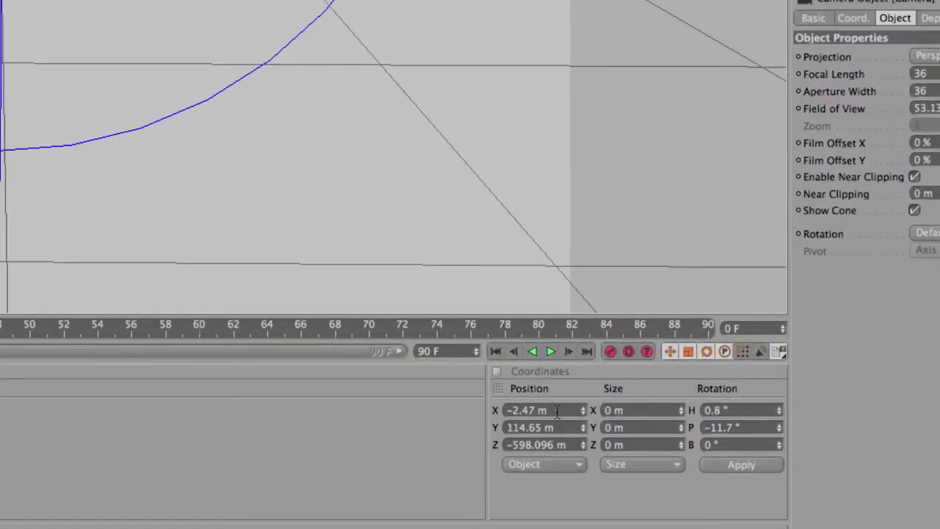
pyautogui.click(566, 447)
pyautogui.write('0')
pyautogui.press('Tab')
pyautogui.write('0')
pyautogui.press('Tab')
pyautogui.write('0')
pyautogui.press('Tab')
# Set the camera's heading and pitch rotation to 0° and move it to about -945 m in Z, in front of the text
pyautogui.press('Tab')
pyautogui.press('Tab')
pyautogui.press('Tab')
pyautogui.press('Tab')
pyautogui.press('Tab')
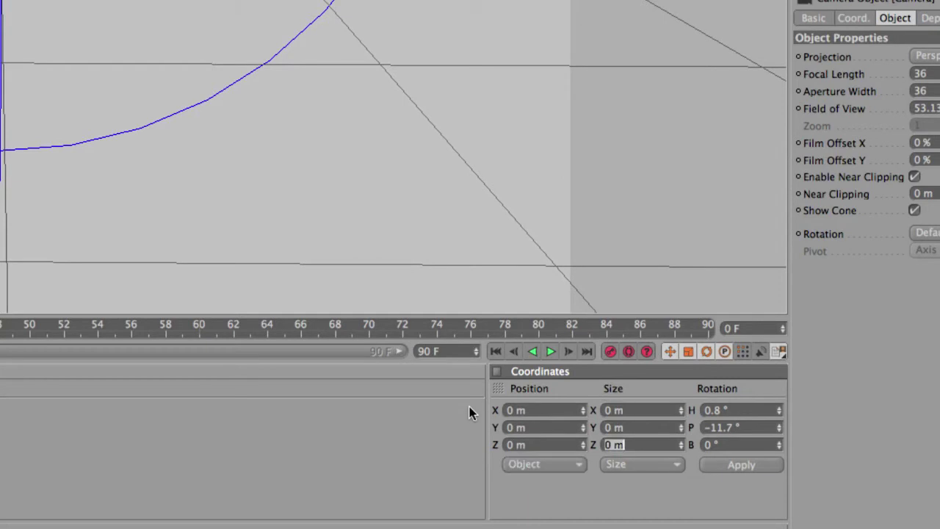
pyautogui.write('0')
pyautogui.press('Tab')
pyautogui.write('0')
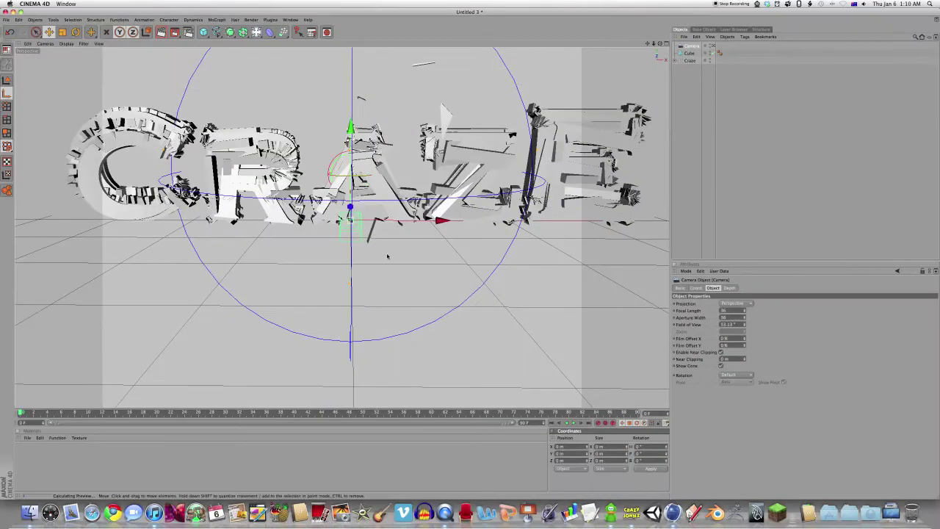
pyautogui.middleClick(409, 262)
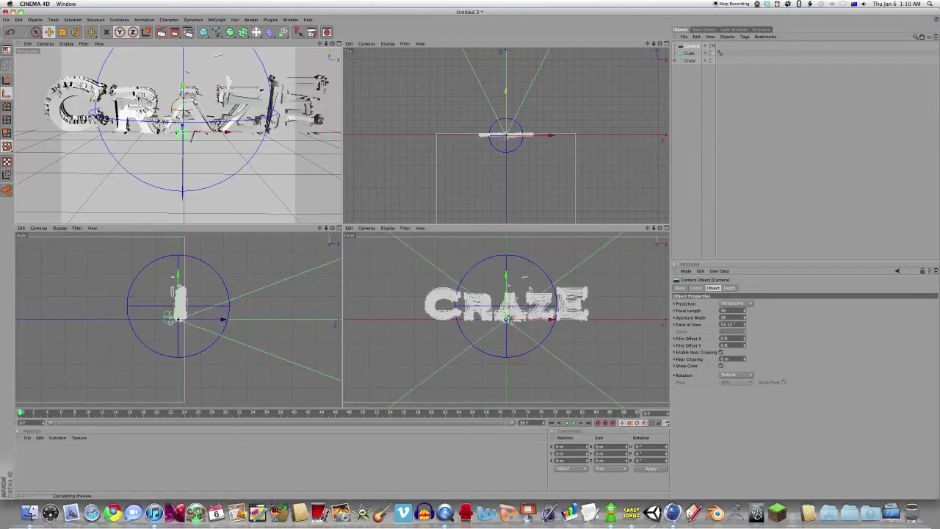
pyautogui.moveTo(506, 91); pyautogui.dragTo(506, 163)
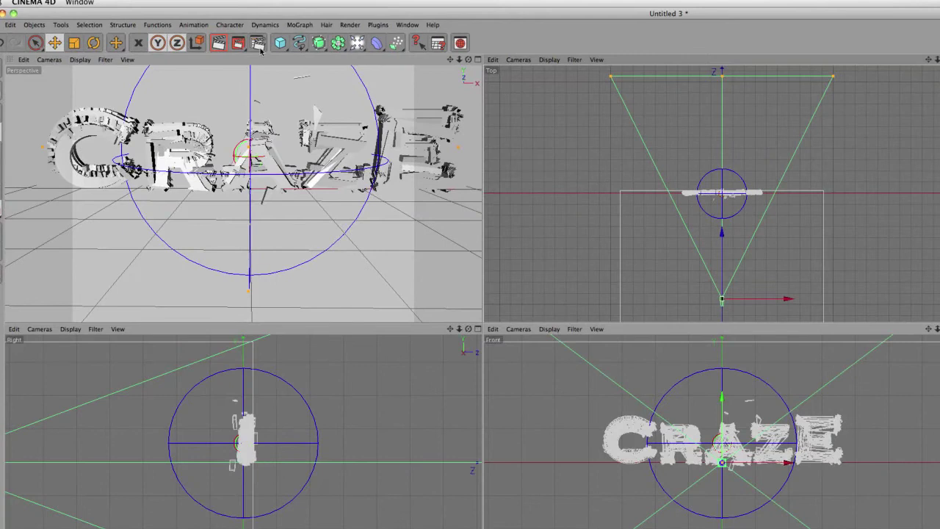
# Set the render output to the Film/Video preset HDV/HDTV 720 29.97
pyautogui.click(257, 43)
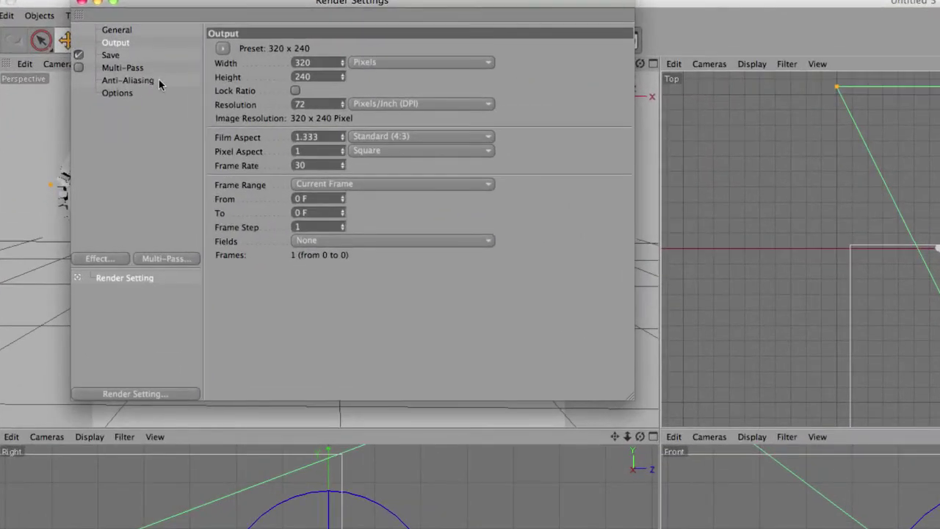
pyautogui.click(222, 49)
pyautogui.moveTo(262, 82)
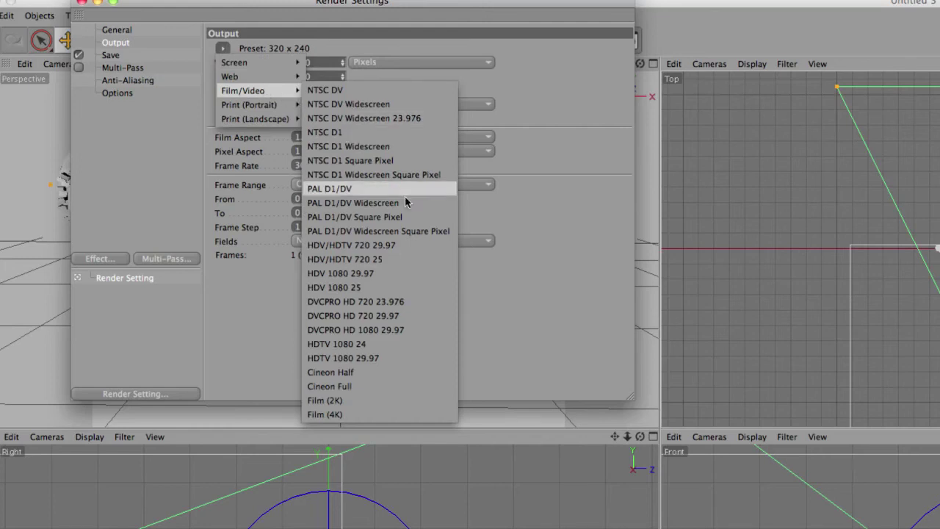
pyautogui.click(368, 251)
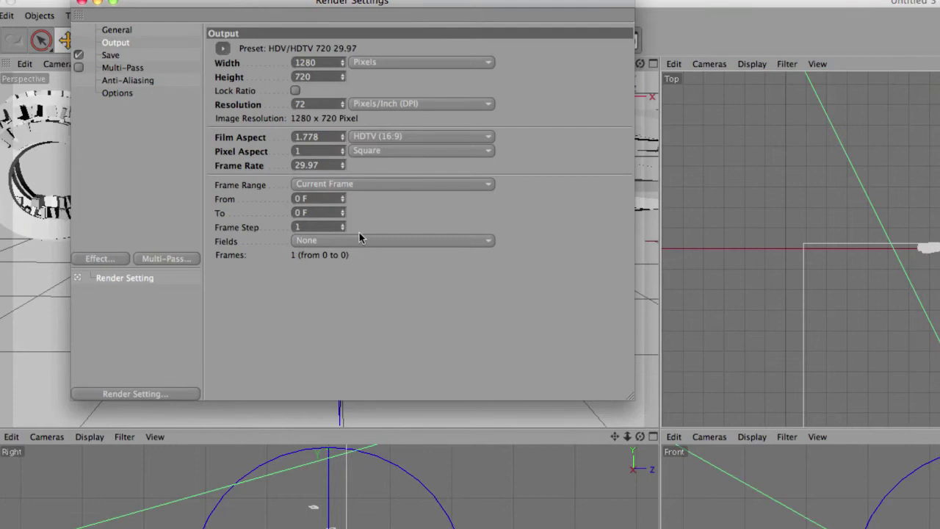
# Set the render Anti-Aliasing to Best and close the render settings
pyautogui.click(146, 80)
pyautogui.click(380, 52)
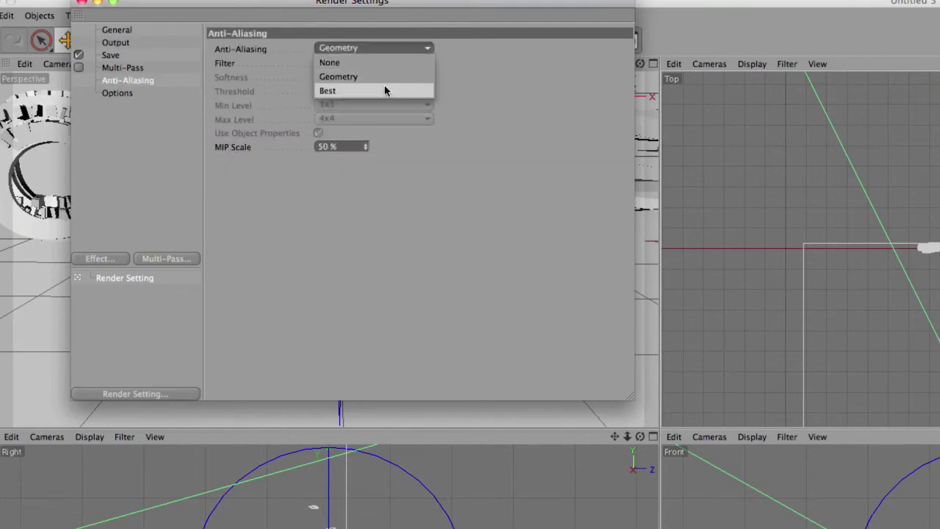
pyautogui.click(384, 87)
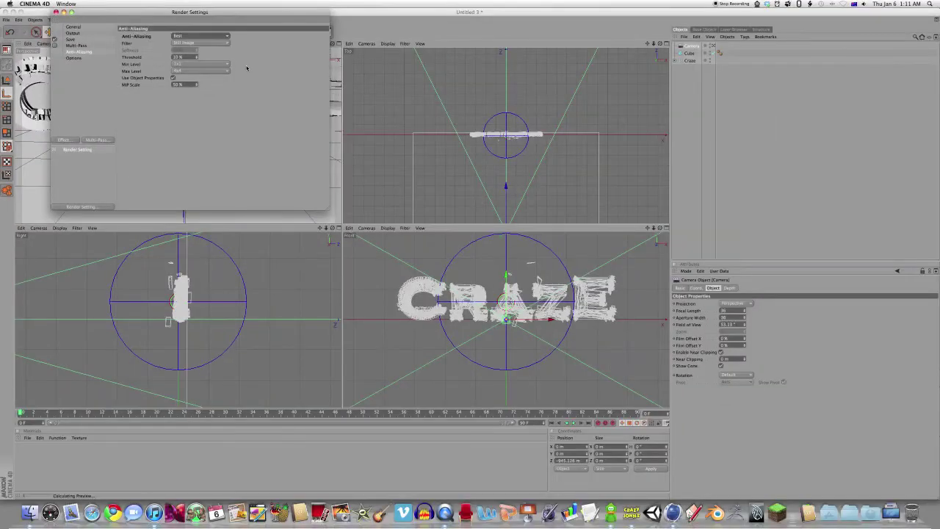
pyautogui.press('super+w')
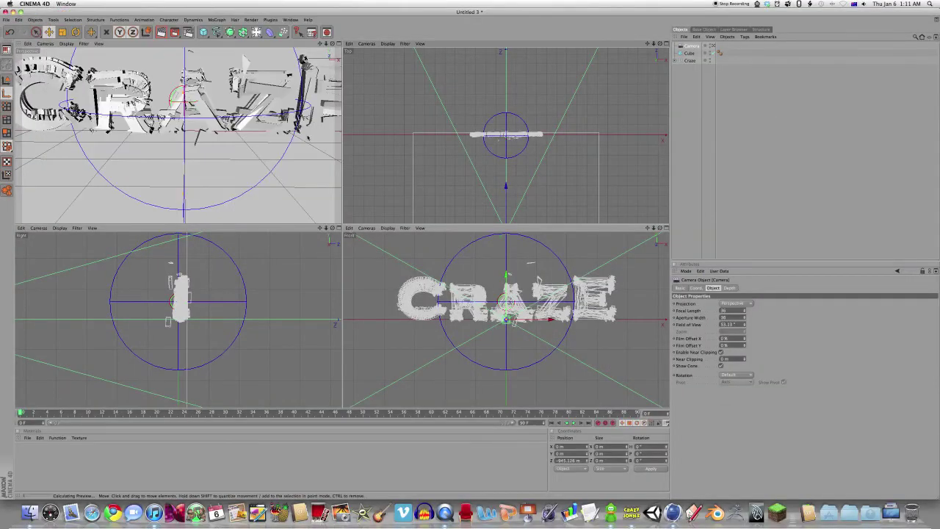
# Move the camera to about -1126 m in Z and switch the perspective view to the scene camera
pyautogui.moveTo(507, 186); pyautogui.dragTo(470, 225)
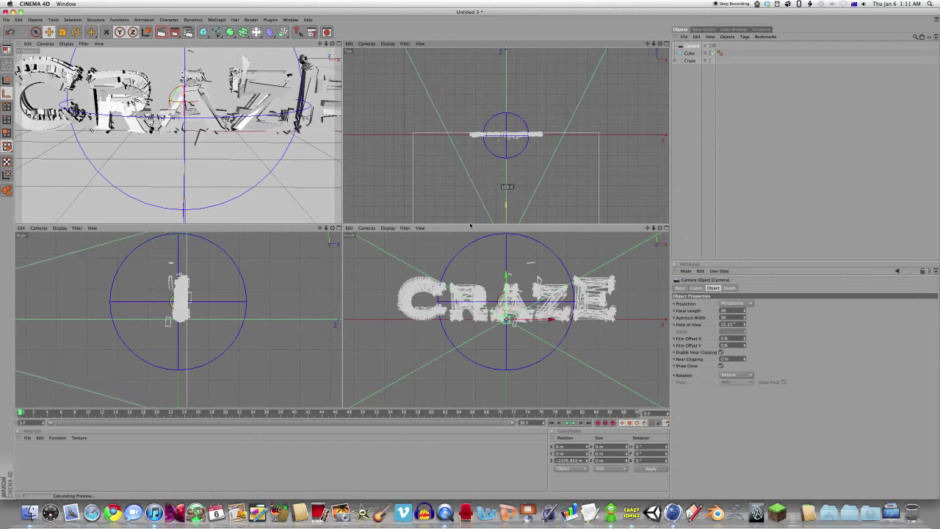
pyautogui.click(42, 44)
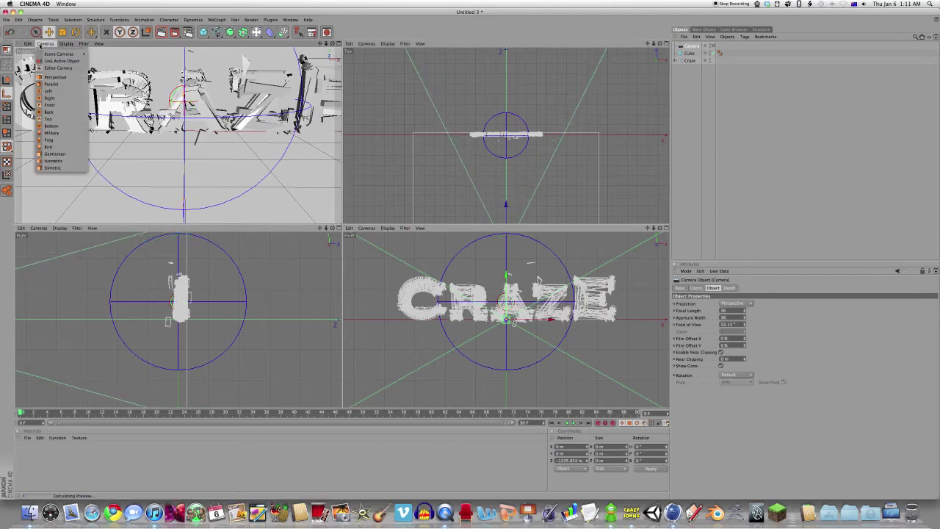
pyautogui.moveTo(88, 54)
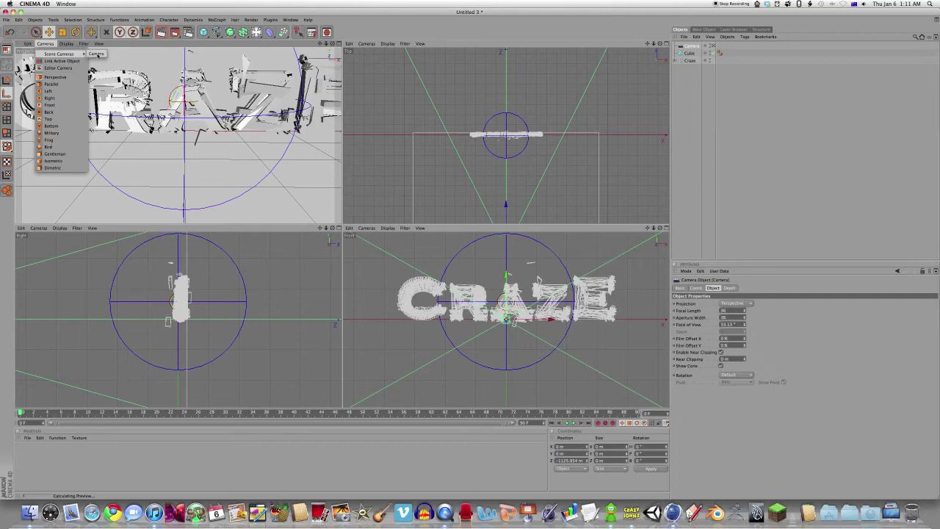
pyautogui.click(96, 55)
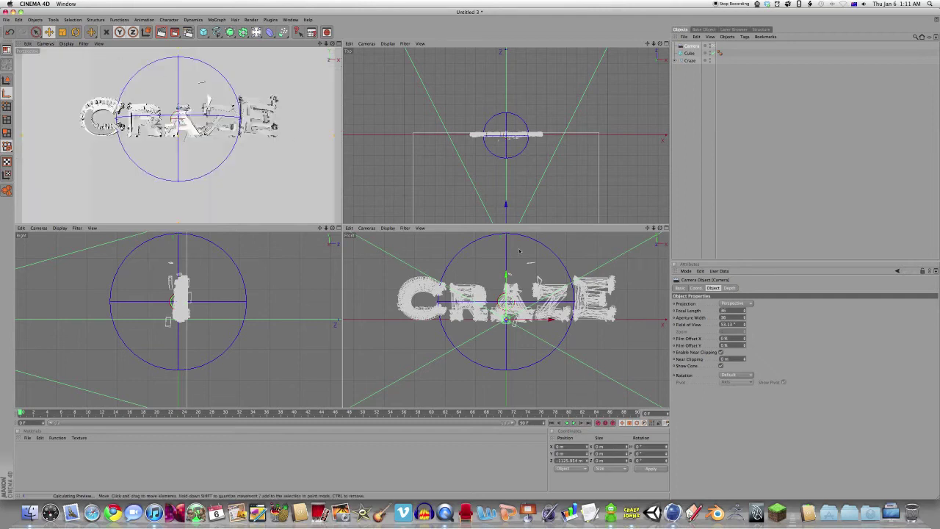
# Move the camera closer to the text, to about -739 m in Z, and raise it to about 69 m in Y
pyautogui.moveTo(506, 205); pyautogui.dragTo(506, 163)
pyautogui.moveTo(470, 225); pyautogui.dragTo(474, 229)
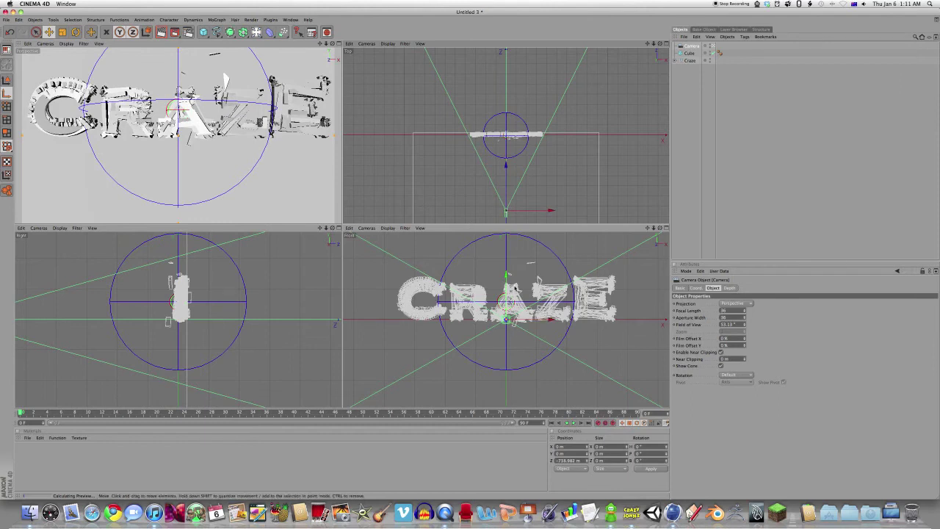
pyautogui.moveTo(507, 276); pyautogui.dragTo(506, 255)
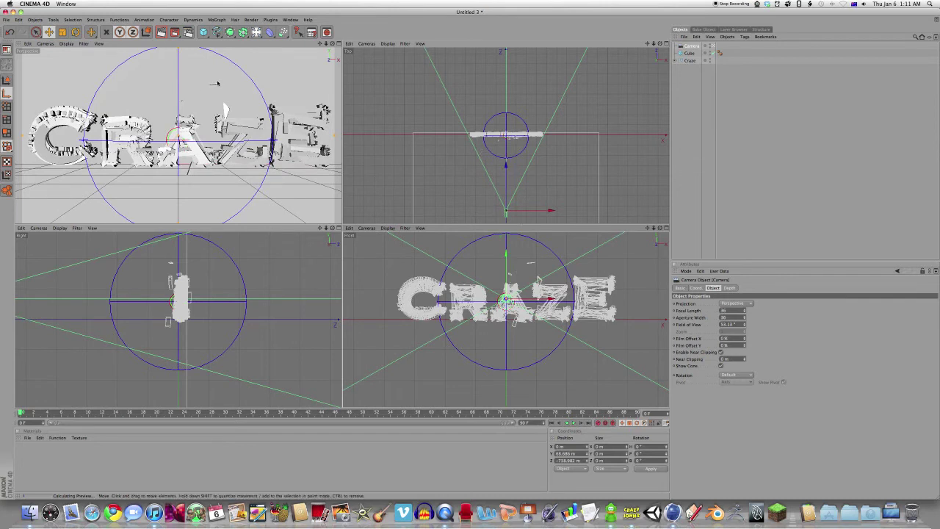
# Render the camera view to the Picture Viewer and enlarge the viewer window to inspect the image
pyautogui.click(173, 32)
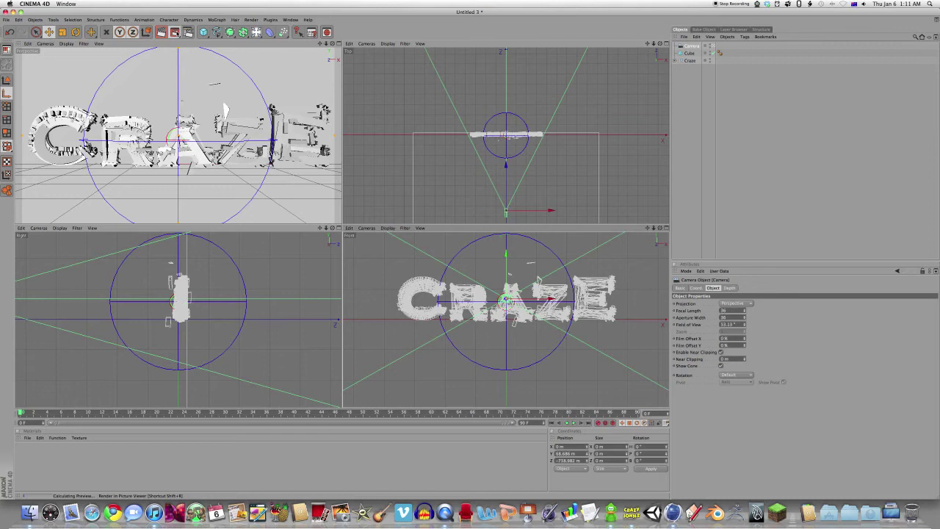
pyautogui.moveTo(163, 38); pyautogui.dragTo(182, 7)
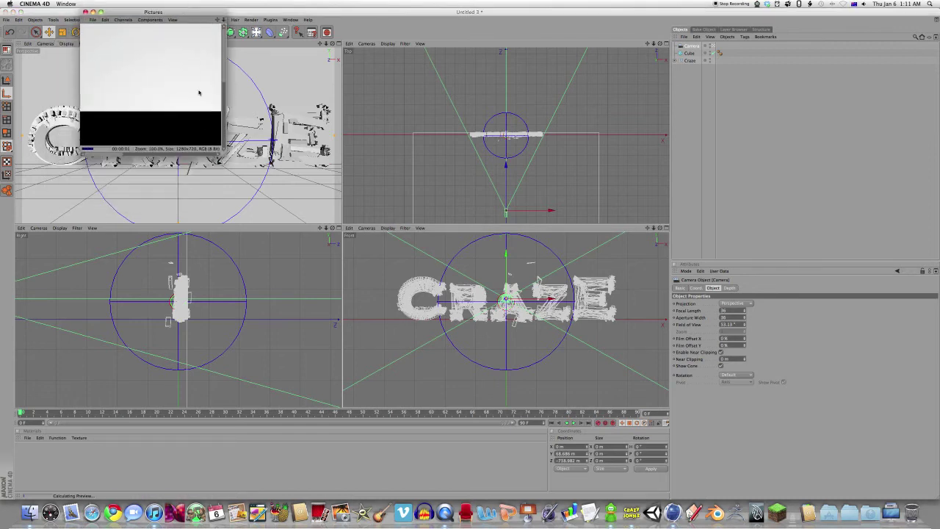
pyautogui.moveTo(221, 156); pyautogui.dragTo(582, 372)
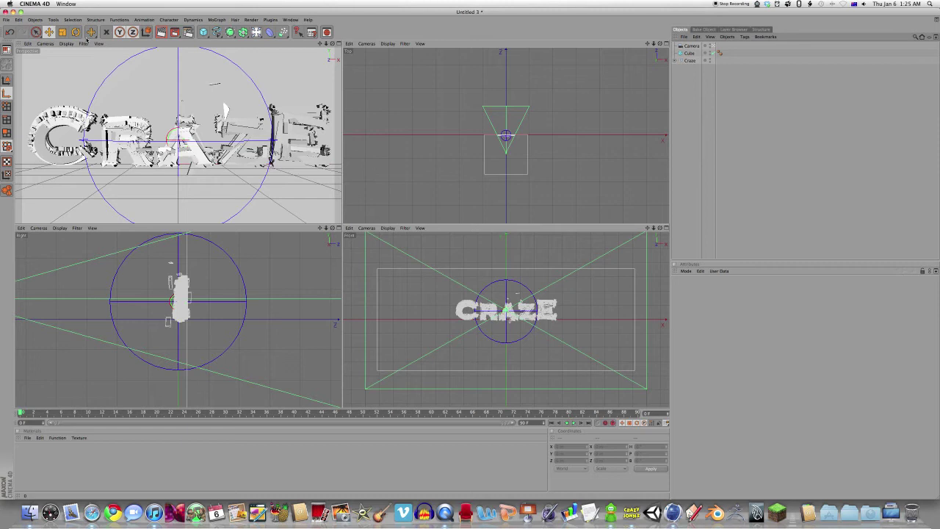
# Add an area light with 35% intensity and Area shadows
pyautogui.click(256, 32)
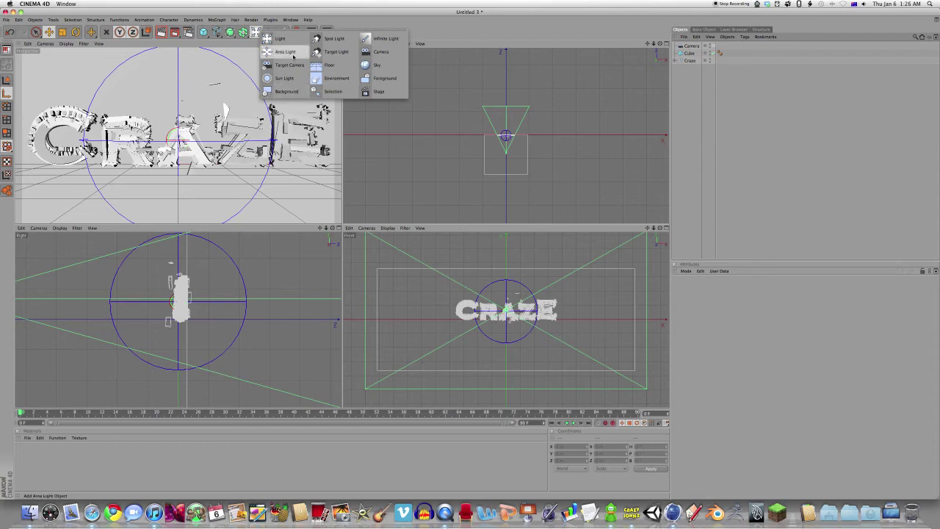
pyautogui.click(277, 38)
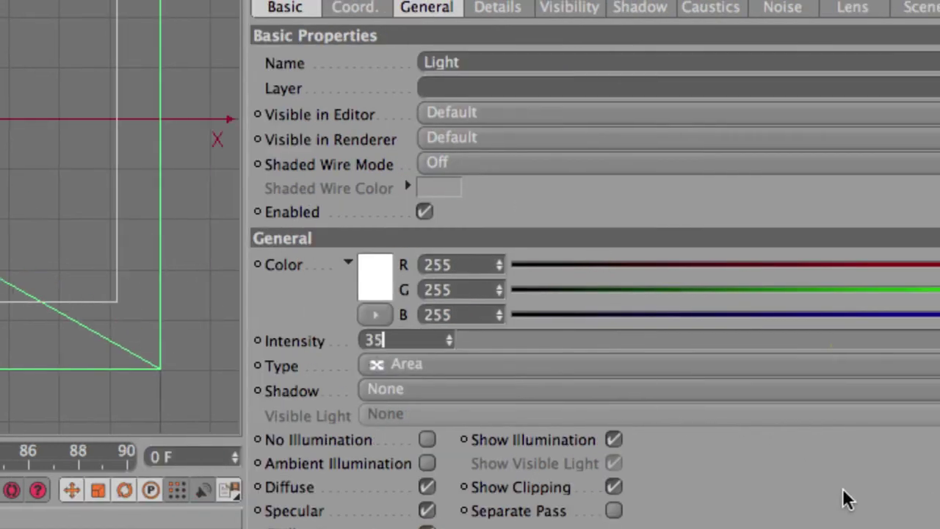
pyautogui.press('Return')
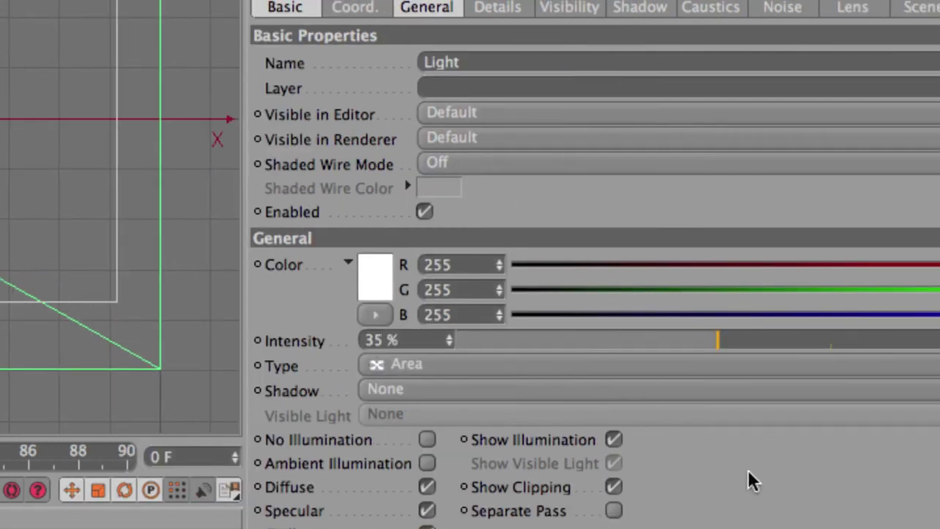
pyautogui.click(456, 388)
pyautogui.click(485, 488)
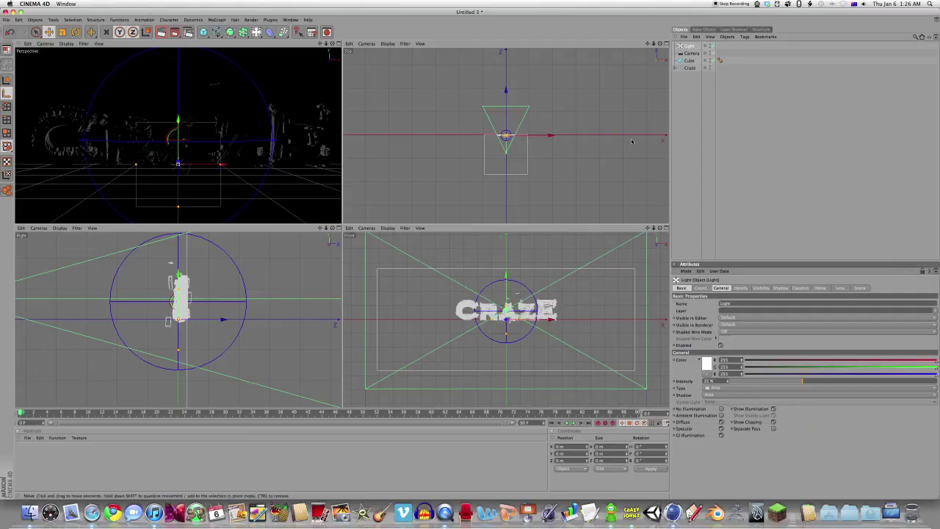
# Move the light in front of and above the text's left end, to about X -671 m, Y 229.5 m and Z -377 m
pyautogui.scroll(10, 517, 119)
pyautogui.scroll(-10, 517, 119)
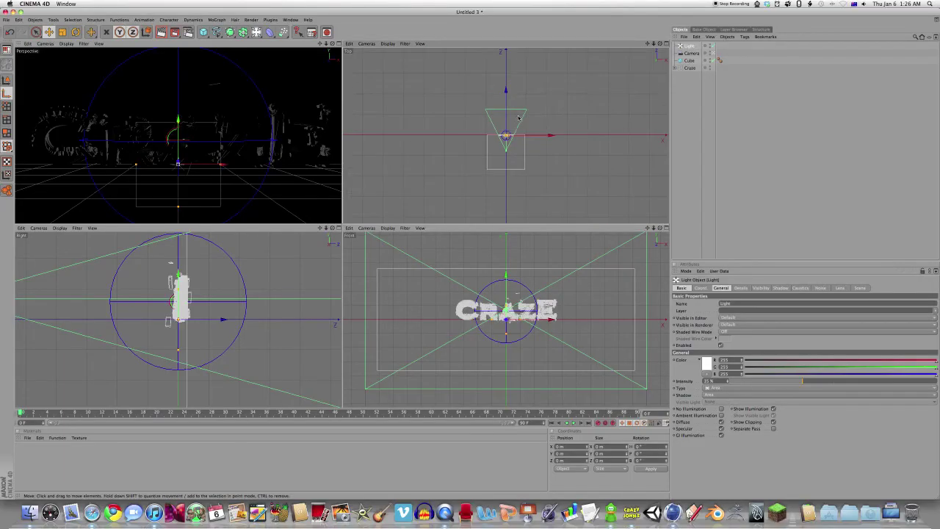
pyautogui.scroll(1, 517, 119)
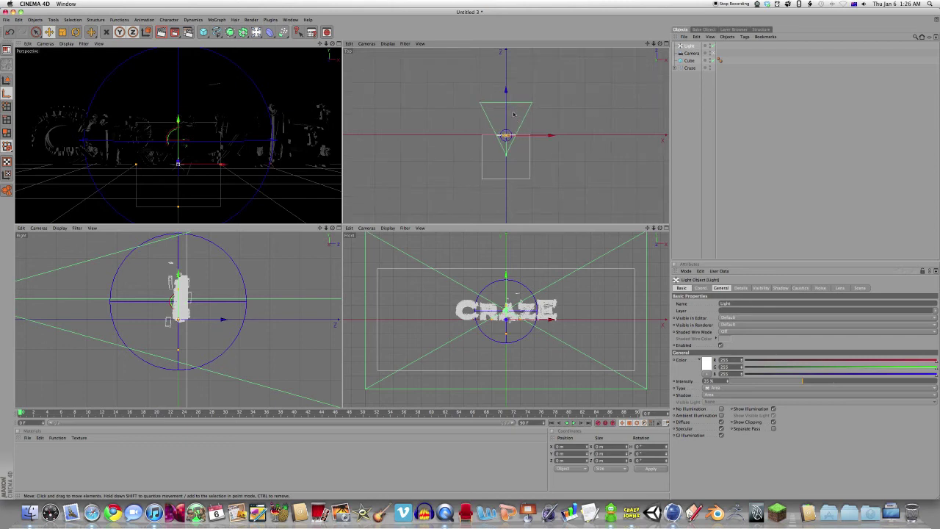
pyautogui.moveTo(506, 90); pyautogui.dragTo(506, 99)
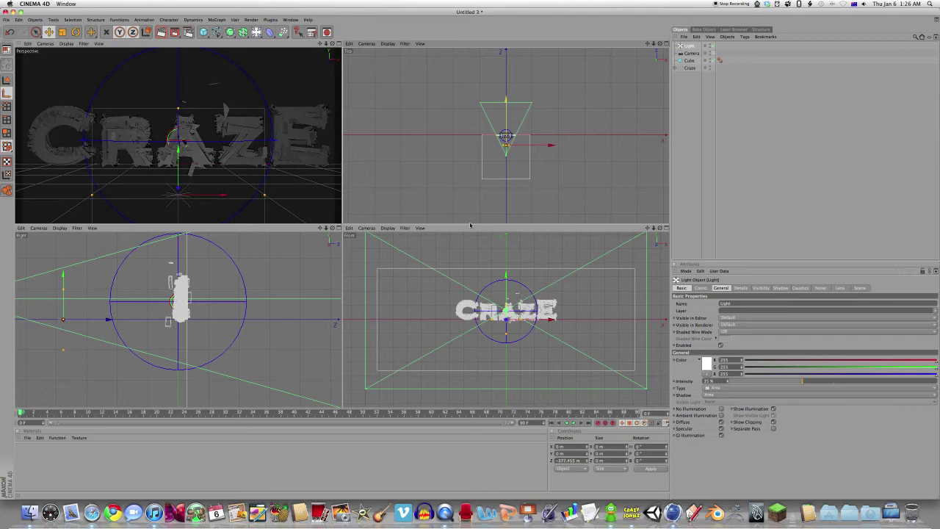
pyautogui.moveTo(550, 146); pyautogui.dragTo(533, 145)
pyautogui.moveTo(412, 306); pyautogui.dragTo(412, 274)
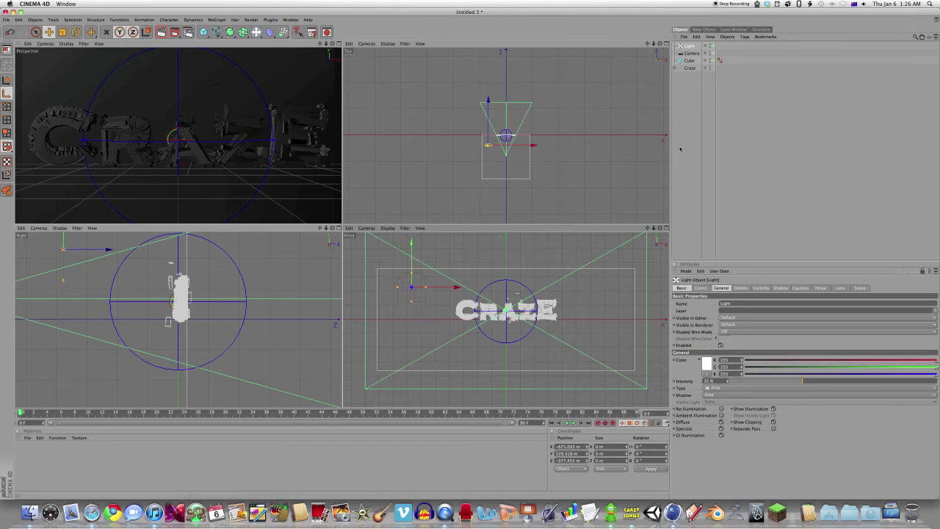
# Move the light to the end of the object list and paste two copies, one at about X 740 m and one centred over the text
pyautogui.moveTo(688, 46); pyautogui.dragTo(690, 70)
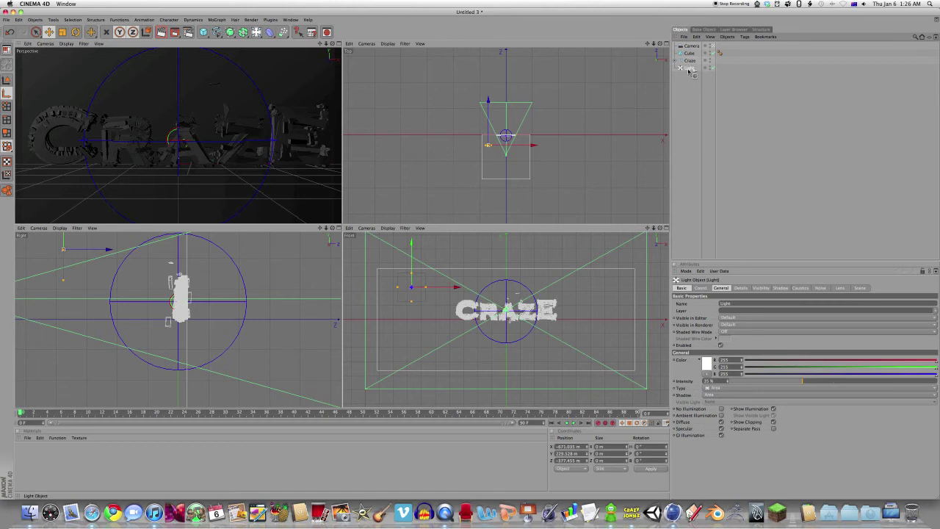
pyautogui.press('super+v')
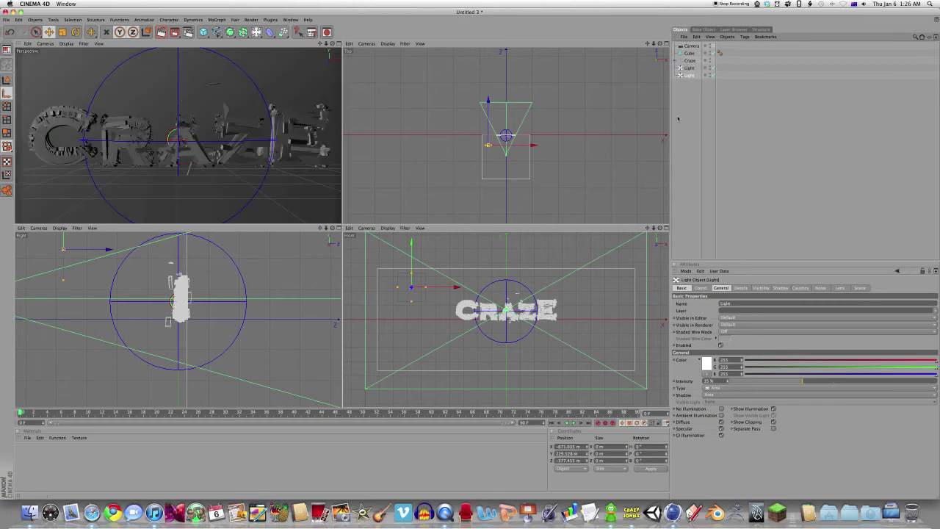
pyautogui.moveTo(488, 145); pyautogui.dragTo(521, 144)
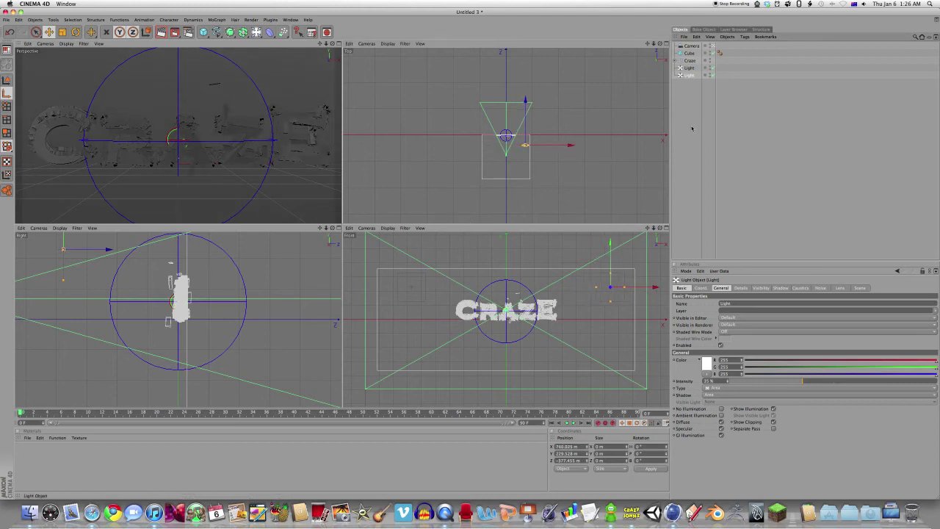
pyautogui.press('super+v')
pyautogui.moveTo(560, 145)
pyautogui.mouseDown()
pyautogui.moveTo(537, 145)
pyautogui.moveTo(550, 145)
pyautogui.mouseUp()
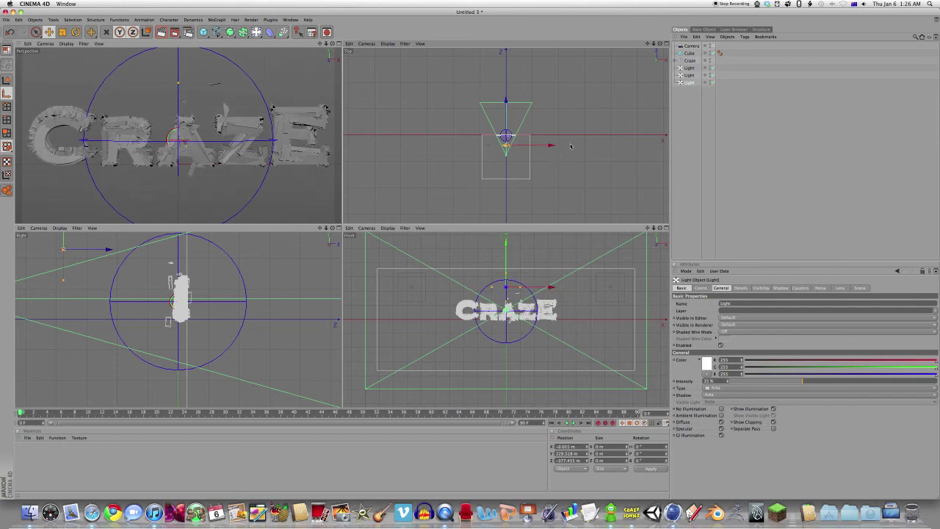
# Duplicate the three lights as a group and move the copies back to about -1426 m in Z
pyautogui.keyDown('shift'); pyautogui.click(687, 83); pyautogui.keyUp('shift')
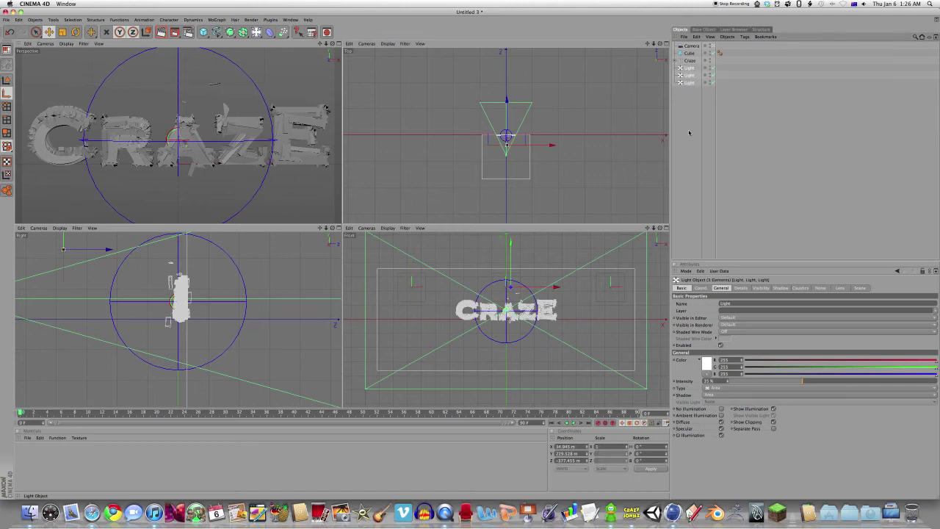
pyautogui.press('super+c')
pyautogui.press('super+v')
pyautogui.moveTo(507, 100); pyautogui.dragTo(507, 126)
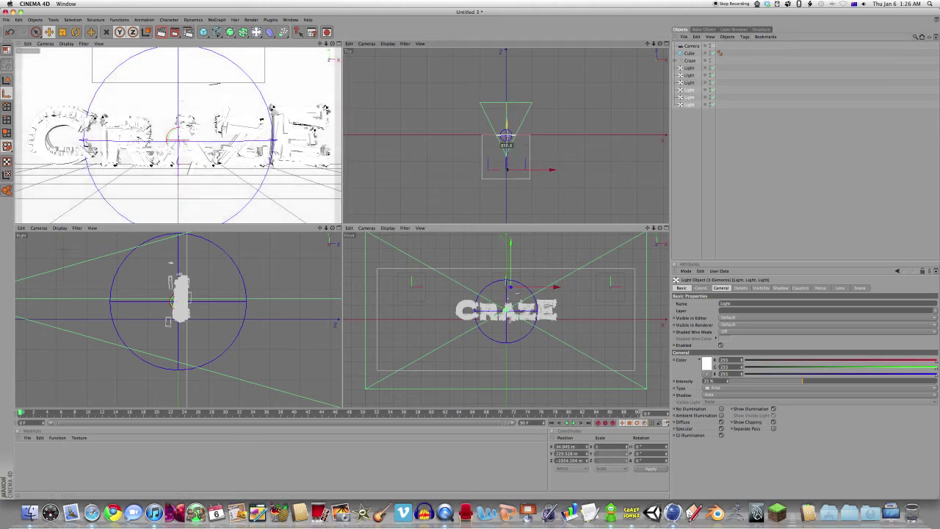
pyautogui.moveTo(507, 170); pyautogui.dragTo(507, 172)
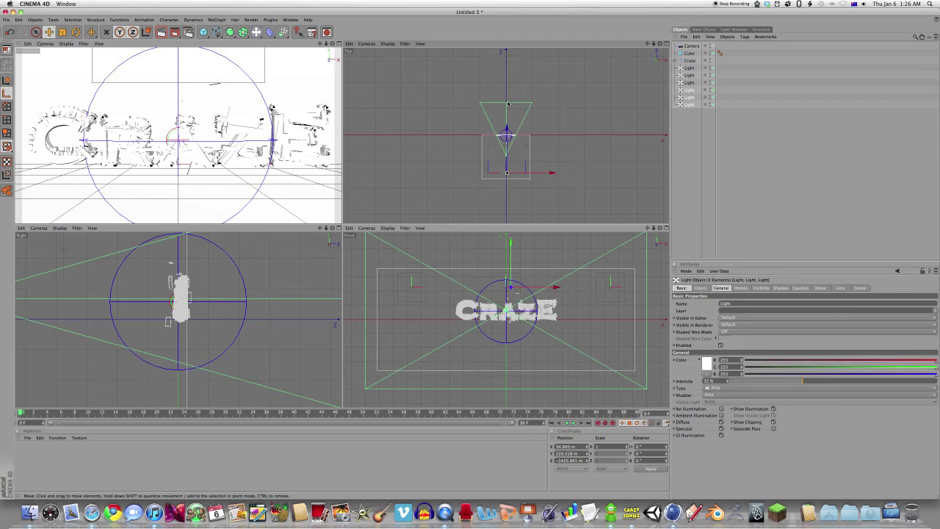
# Look at the finished CRAZE artwork on the desktop wallpaper and return to the scene
pyautogui.hotkey('ctrl', 'Down')
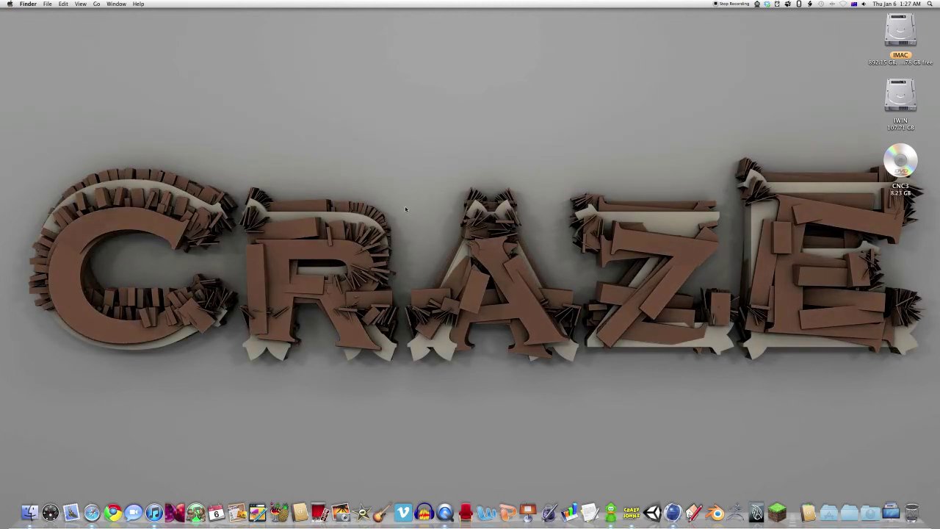
pyautogui.hotkey('ctrl', 'Up')
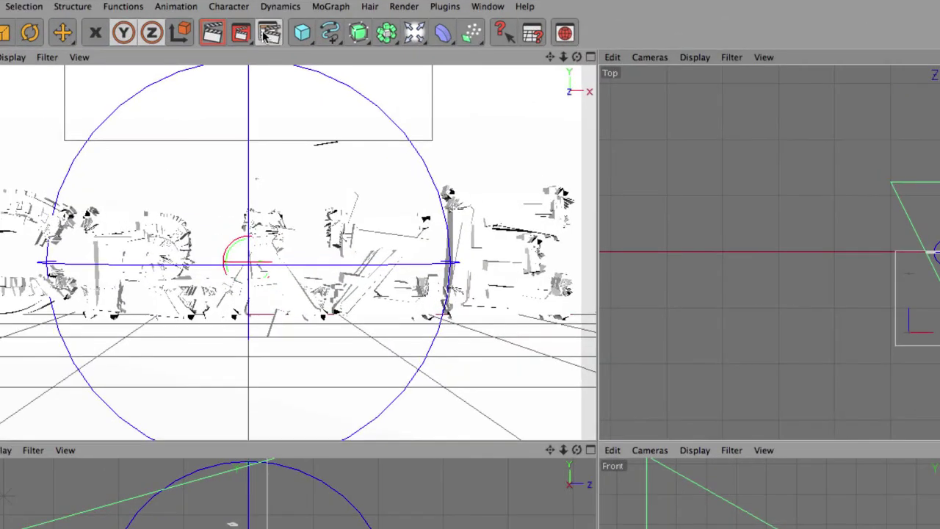
# Disable Auto Light in the render settings' options
pyautogui.click(263, 30)
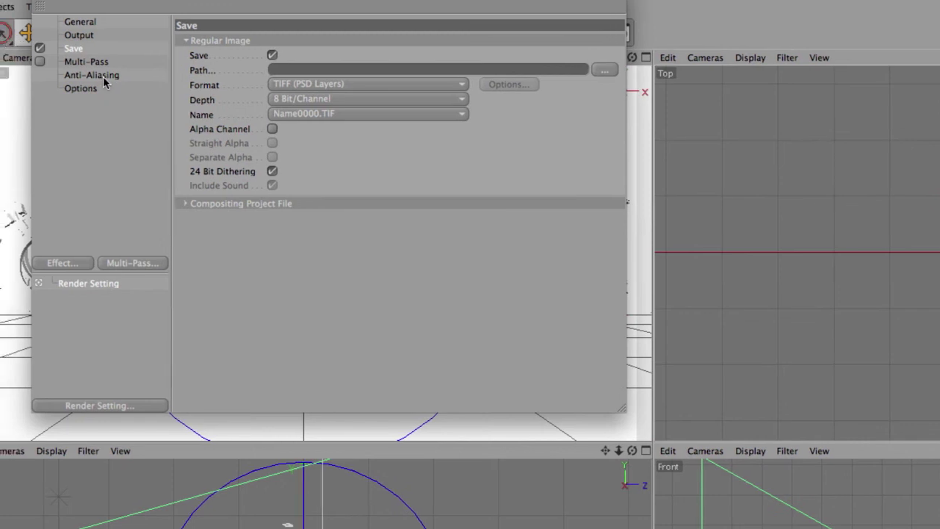
pyautogui.click(82, 88)
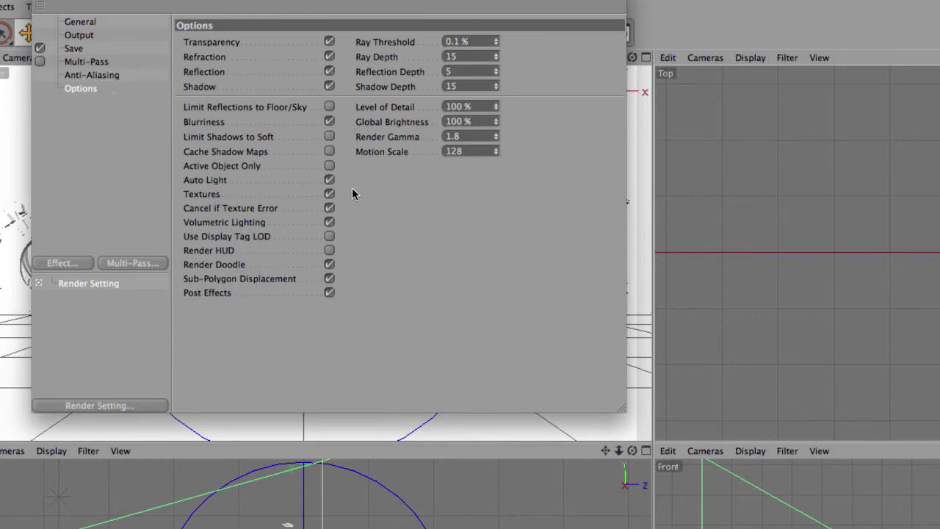
pyautogui.click(329, 180)
# Add the Global Illumination and Ambient Occlusion effects to the render settings
pyautogui.click(73, 263)
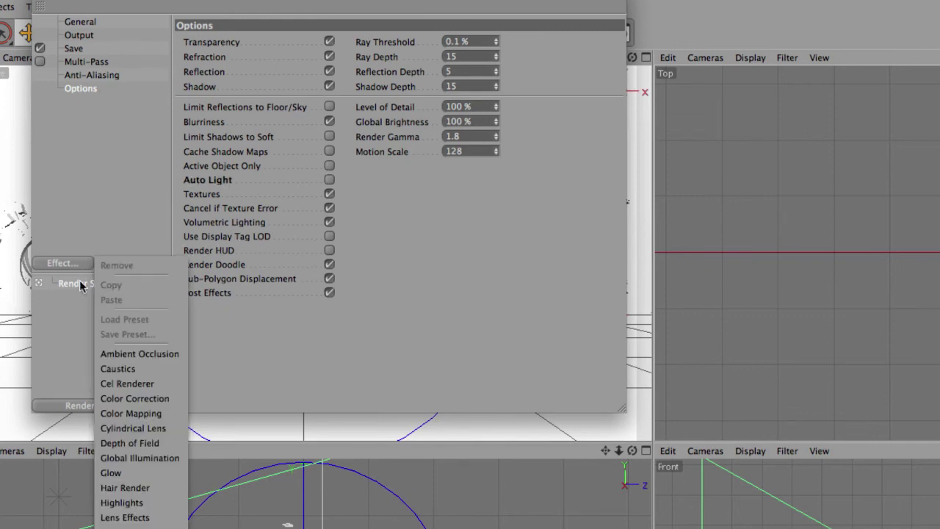
pyautogui.click(147, 459)
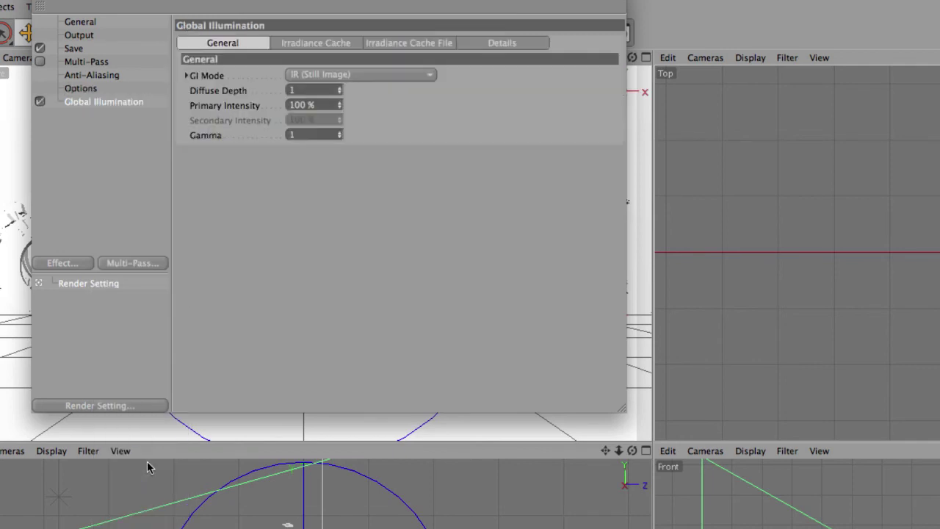
pyautogui.rightClick(93, 272)
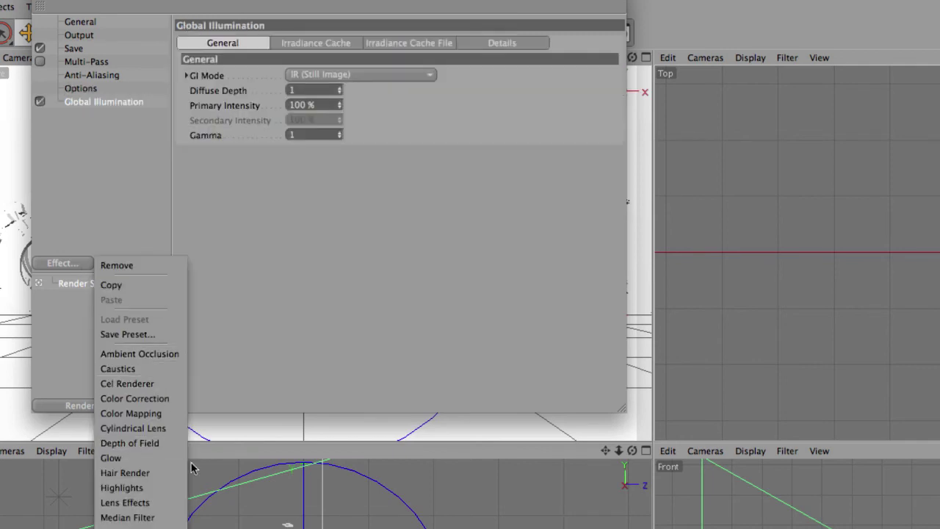
pyautogui.click(157, 353)
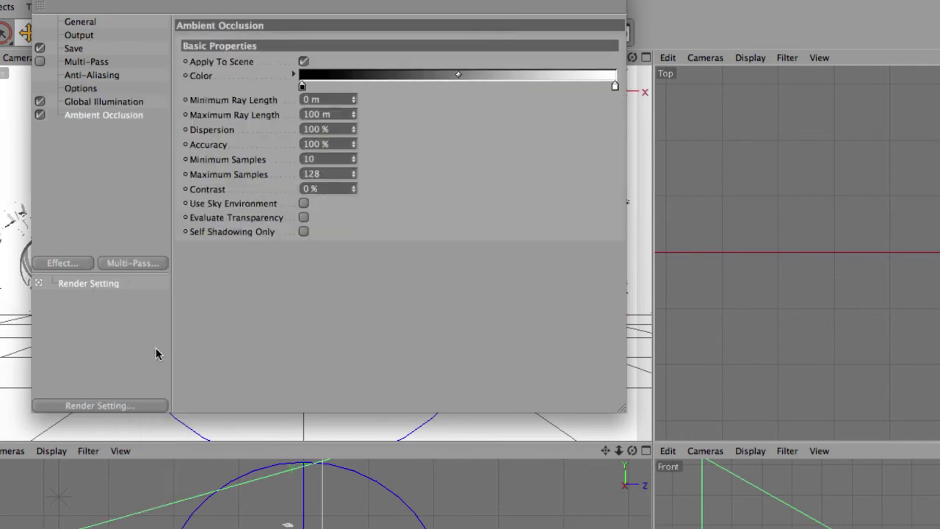
# Add the Color Mapping render effect and enable Affect Background for it
pyautogui.click(71, 263)
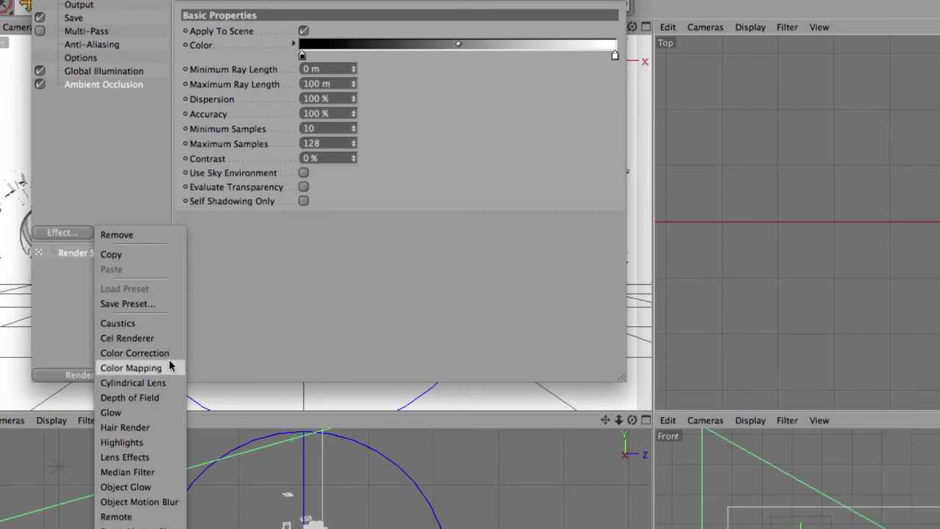
pyautogui.click(163, 368)
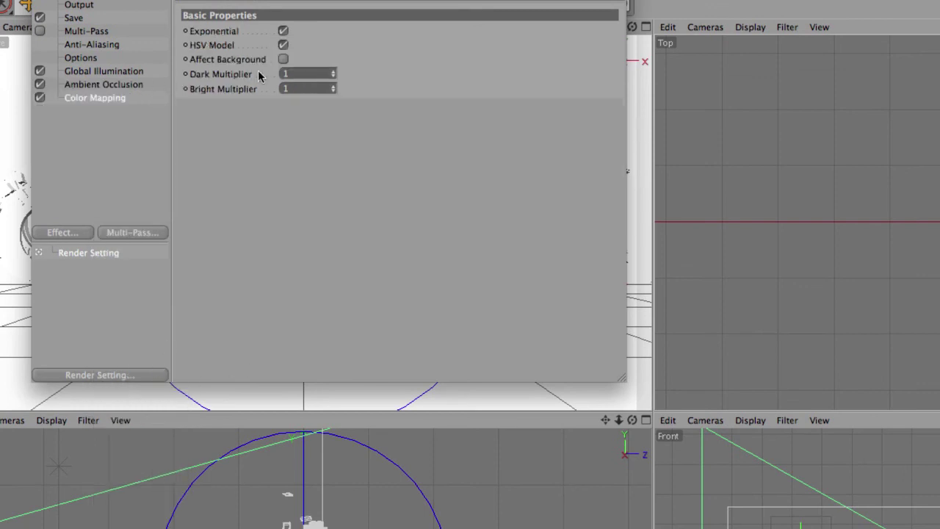
pyautogui.click(283, 59)
# Set the Global Illumination mode to IR + QMC (Still Image) and close the render settings
pyautogui.click(82, 73)
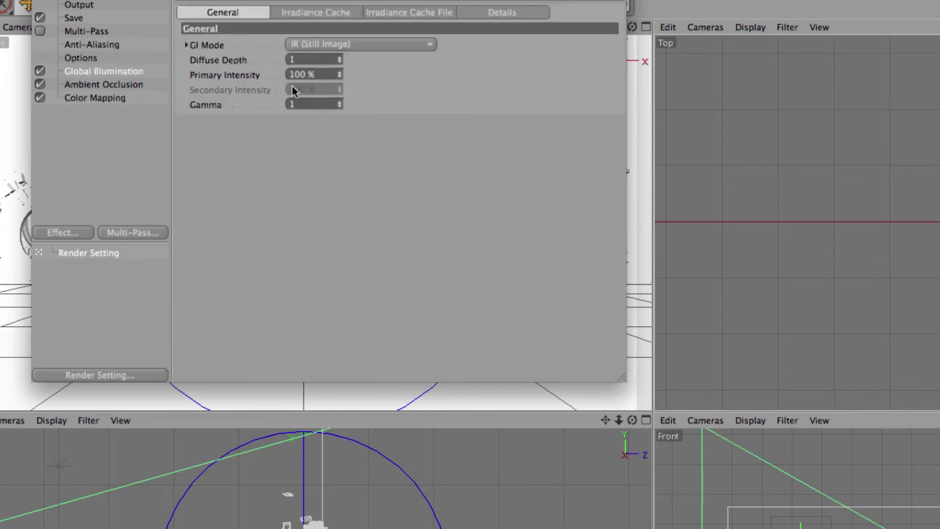
pyautogui.click(354, 42)
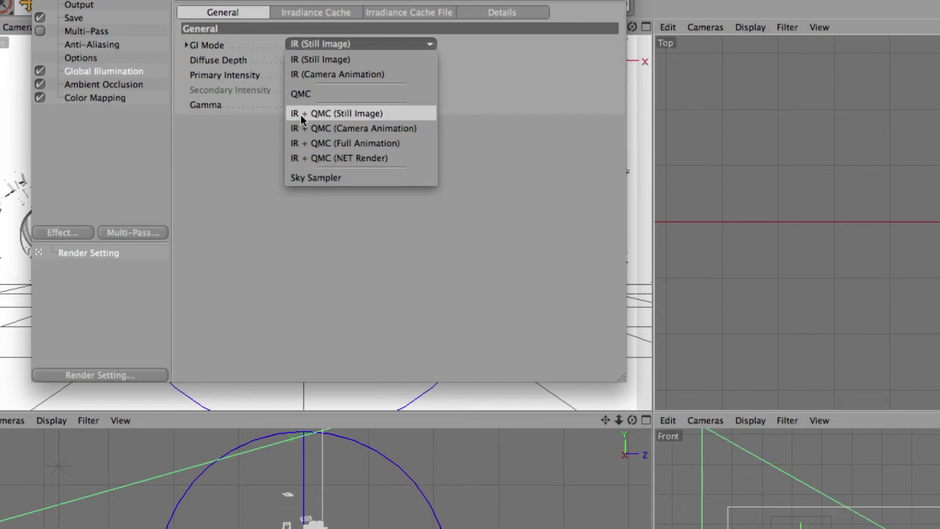
pyautogui.click(365, 115)
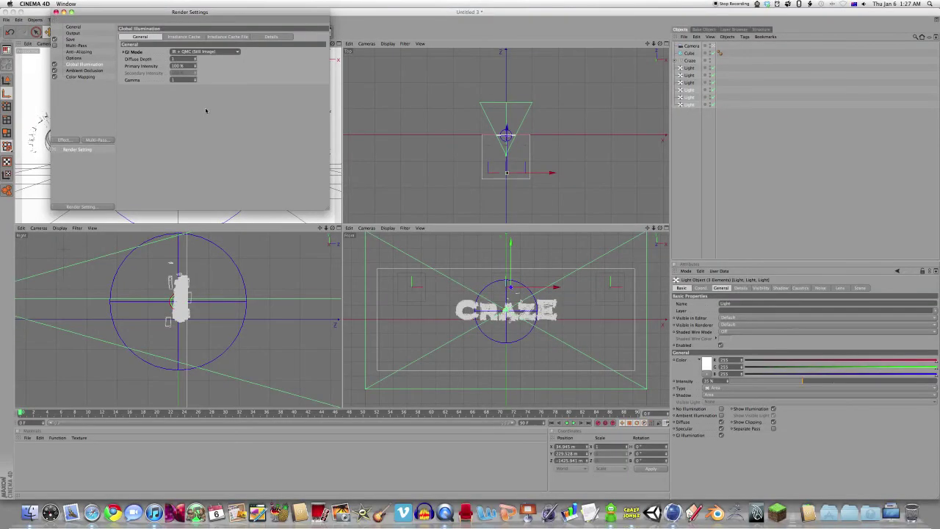
pyautogui.press('super+w')
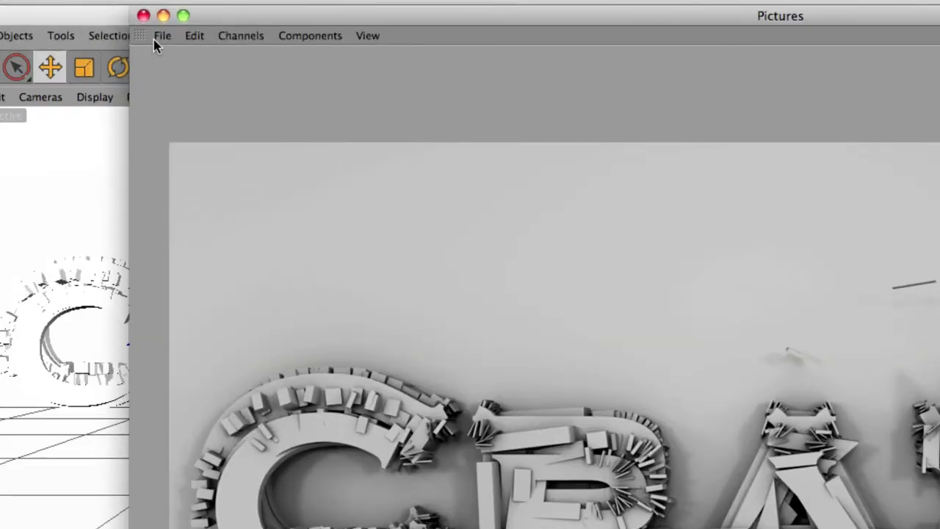
# Save the rendered image to the Desktop as CrazE in TIFF (PSD Layers) format
pyautogui.click(93, 22)
pyautogui.click(212, 80)
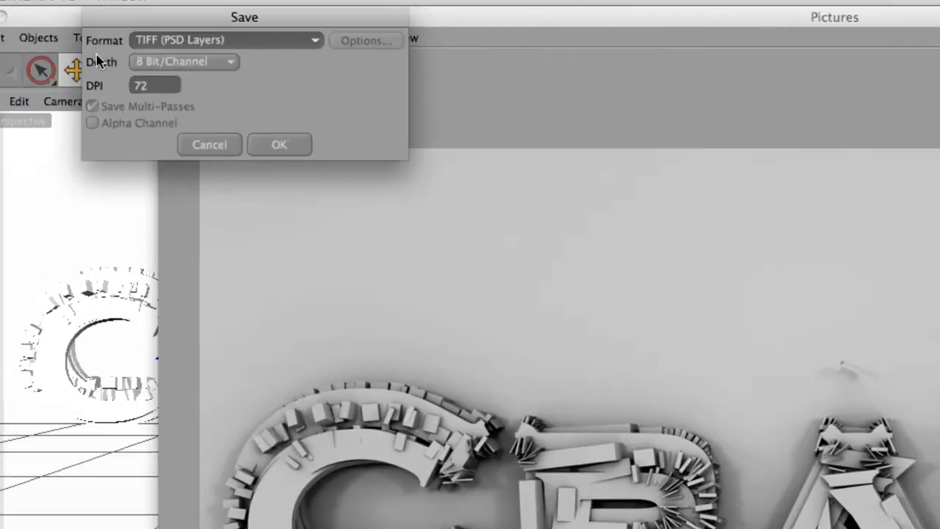
pyautogui.click(334, 162)
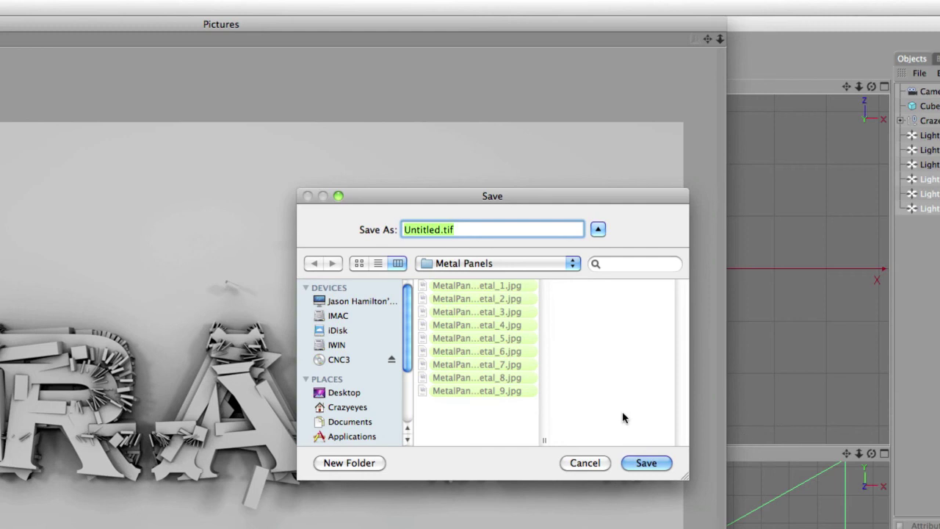
pyautogui.click(365, 392)
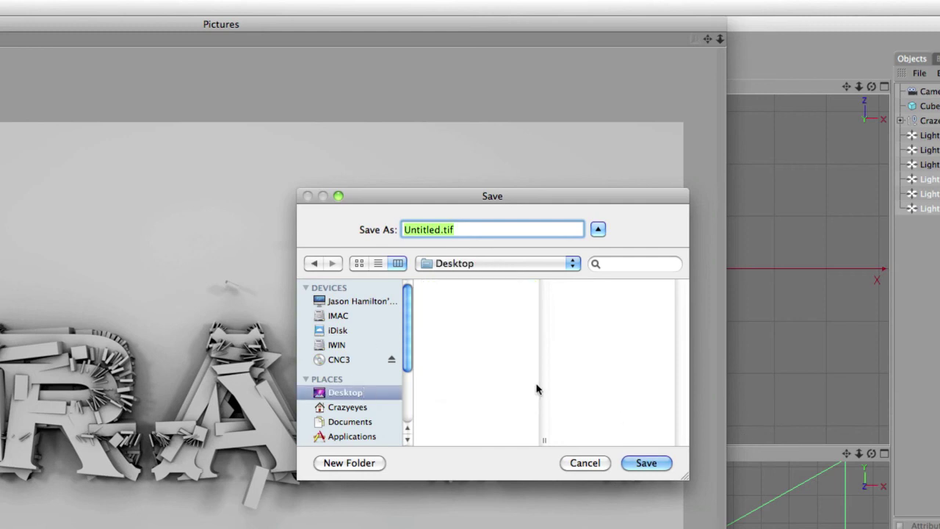
pyautogui.write('Cra')
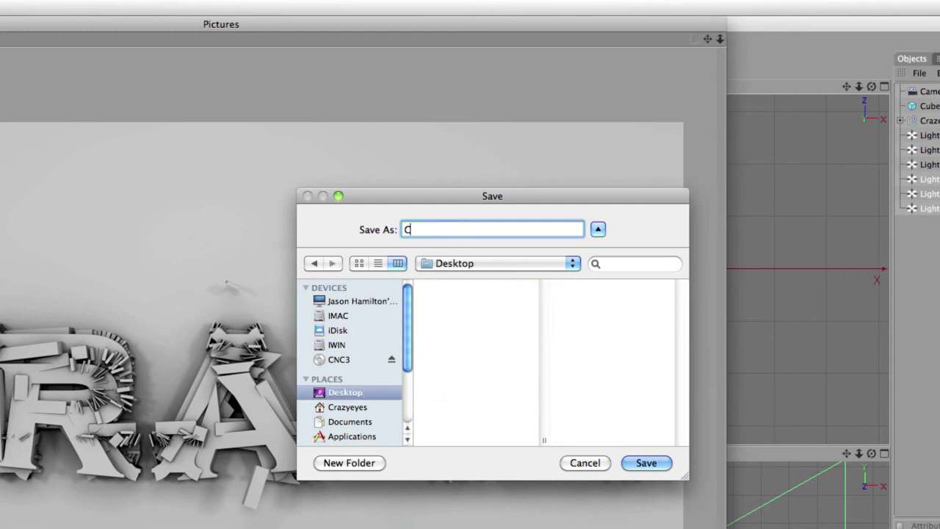
pyautogui.write('ze')
pyautogui.press('Return')
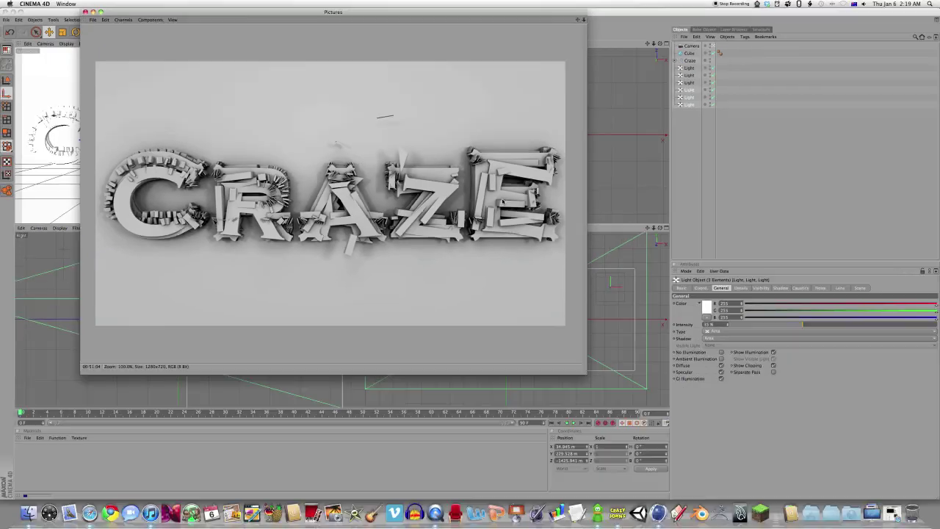
# Close the rendered picture's window and switch to the desktop with the saved CrazE.tif file
pyautogui.click(85, 11)
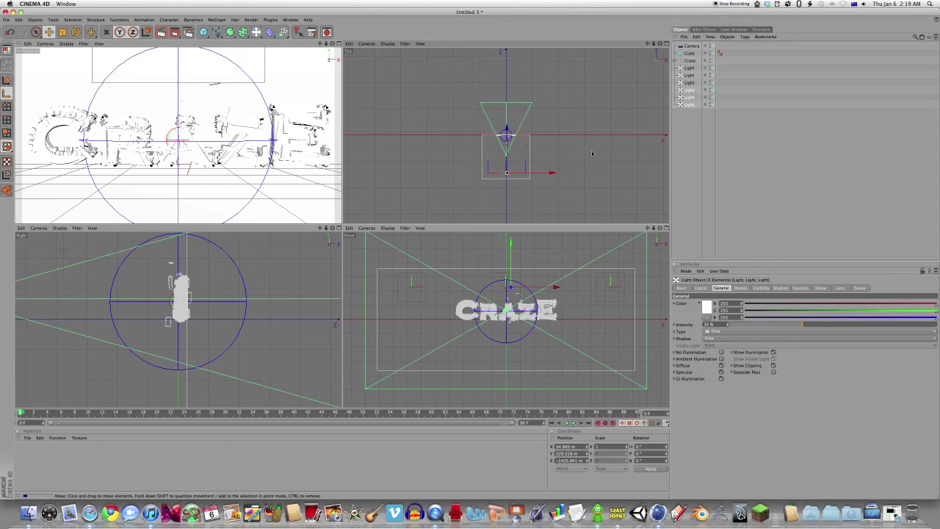
pyautogui.hotkey('ctrl', 'Right')
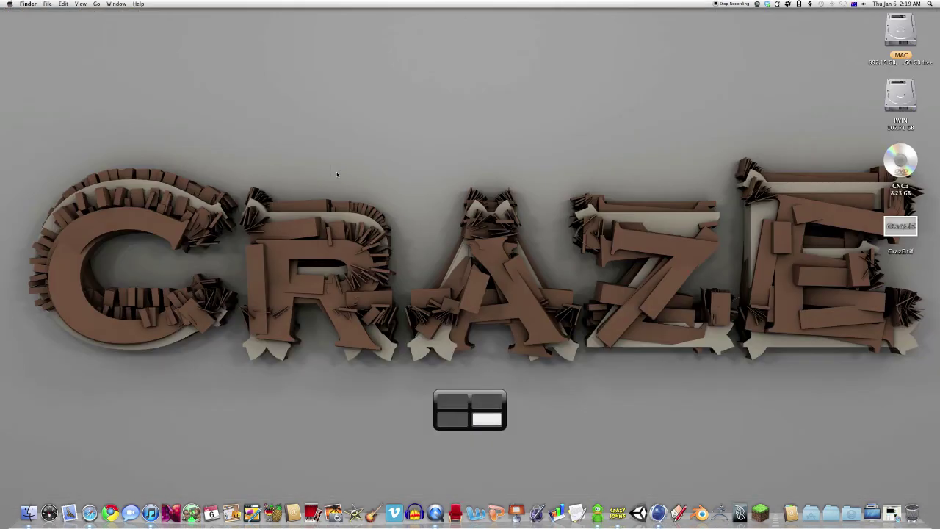